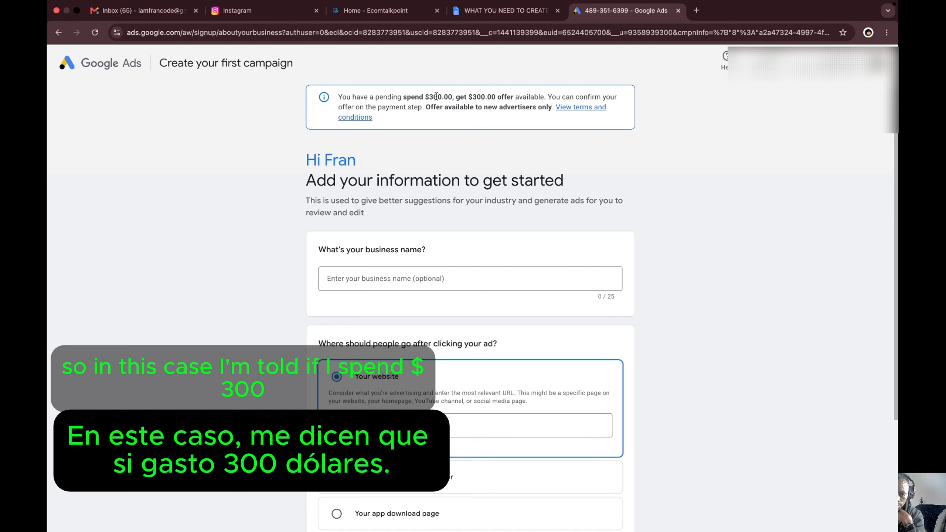
Step: Enter Ecomtalkpoint as the business name
drag(468, 97, 496, 98)
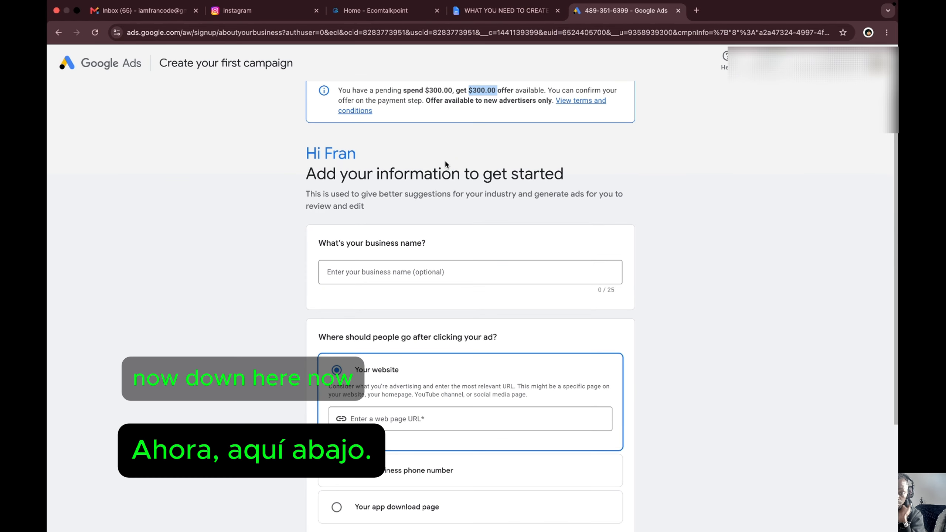
scroll(445, 164, down, 3)
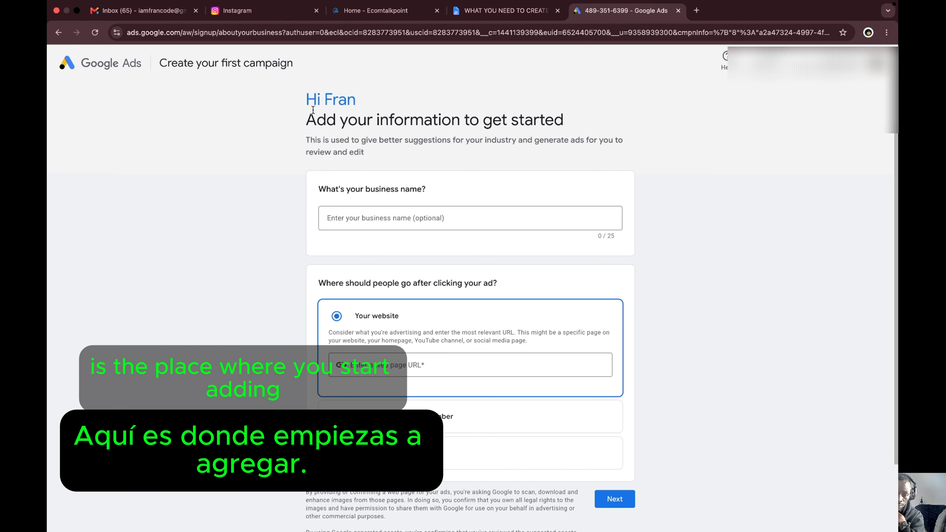
drag(307, 119, 577, 127)
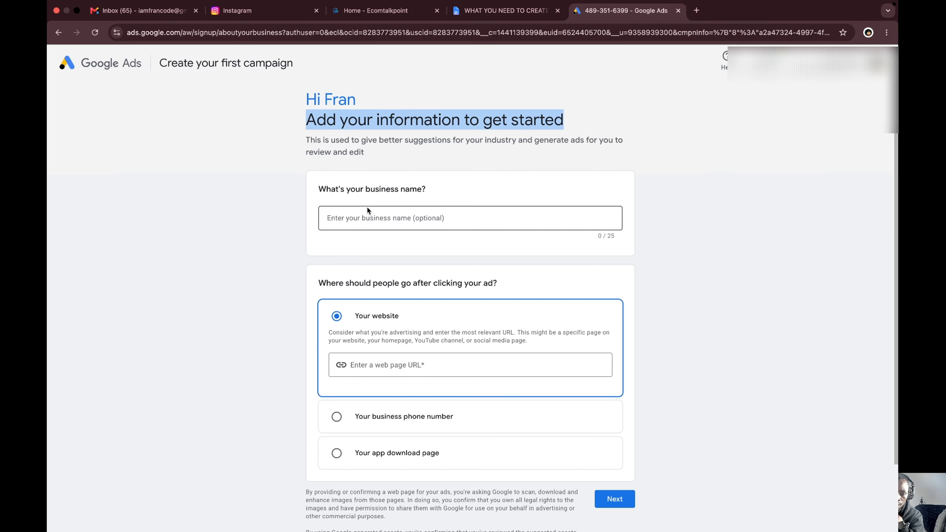
click(412, 218)
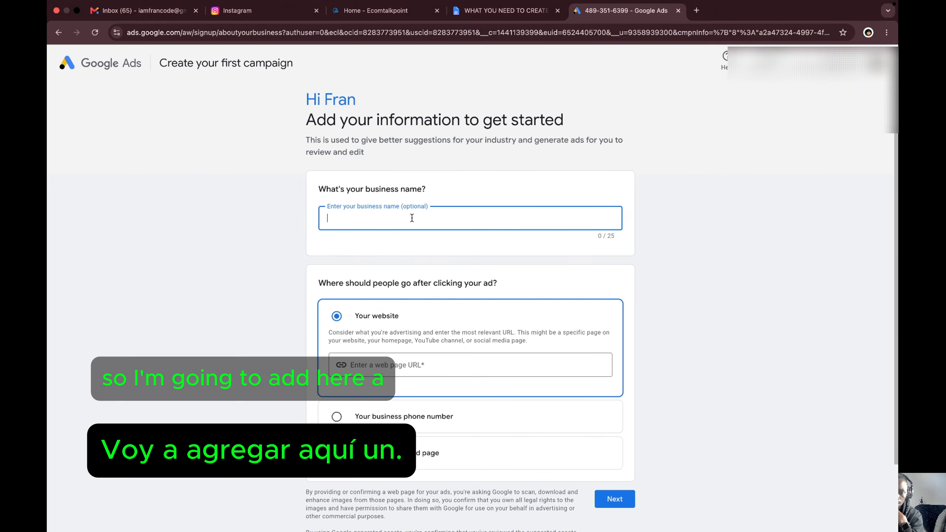
text(E)
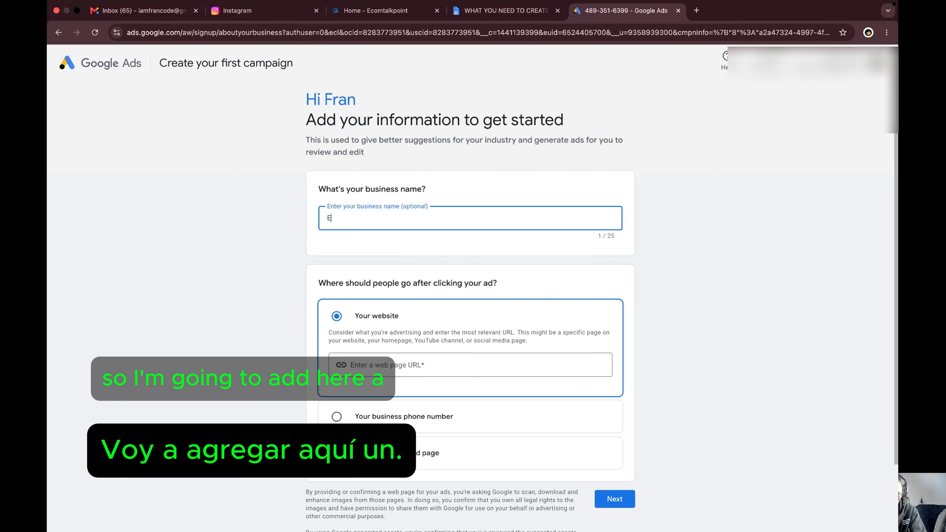
text(comtalkpoint)
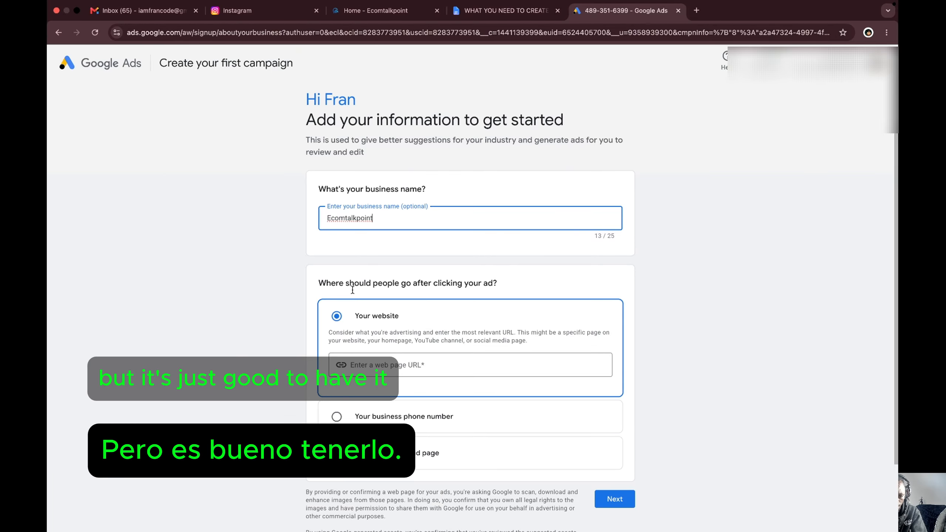
scroll(397, 336, down, 3)
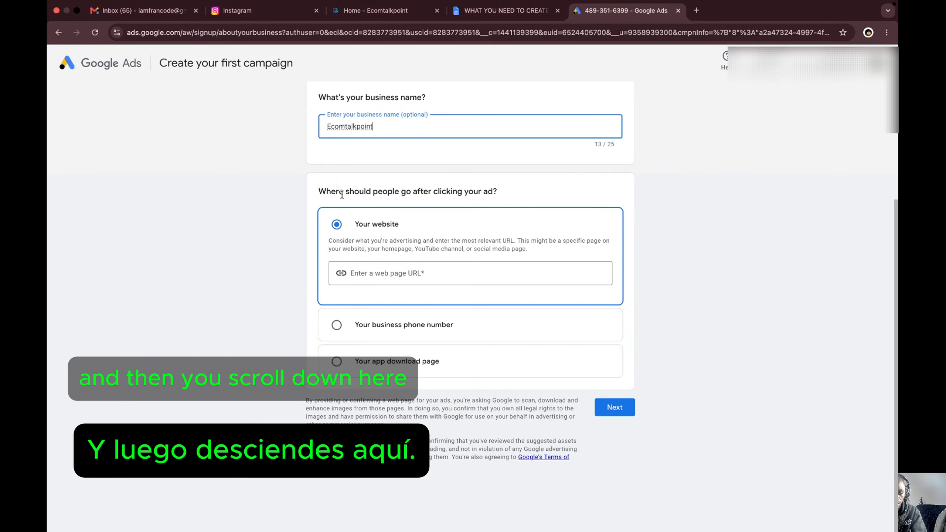
drag(327, 191, 505, 187)
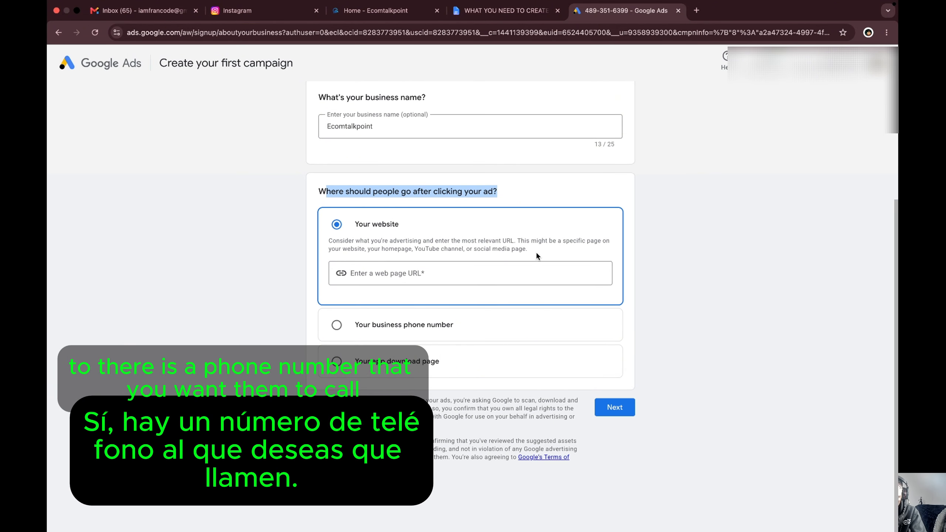
click(388, 276)
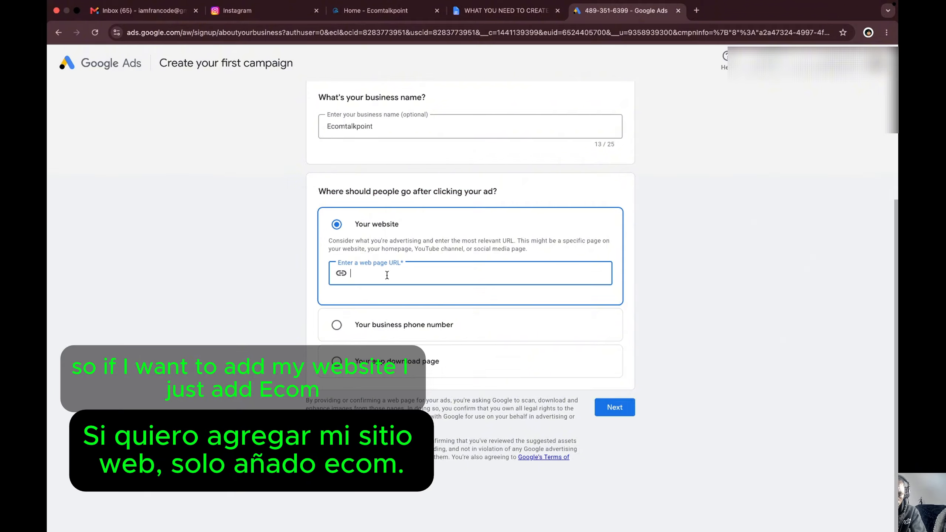
text(www.)
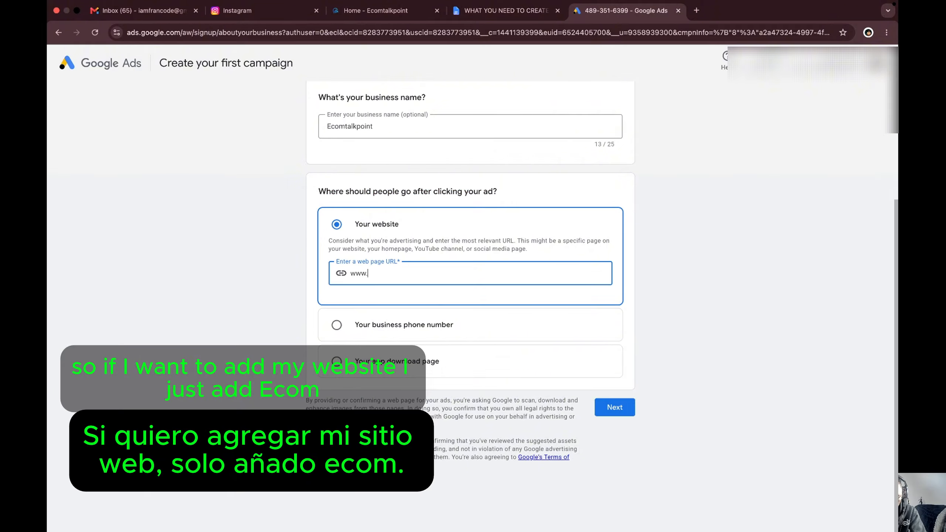
text(ecomtalk)
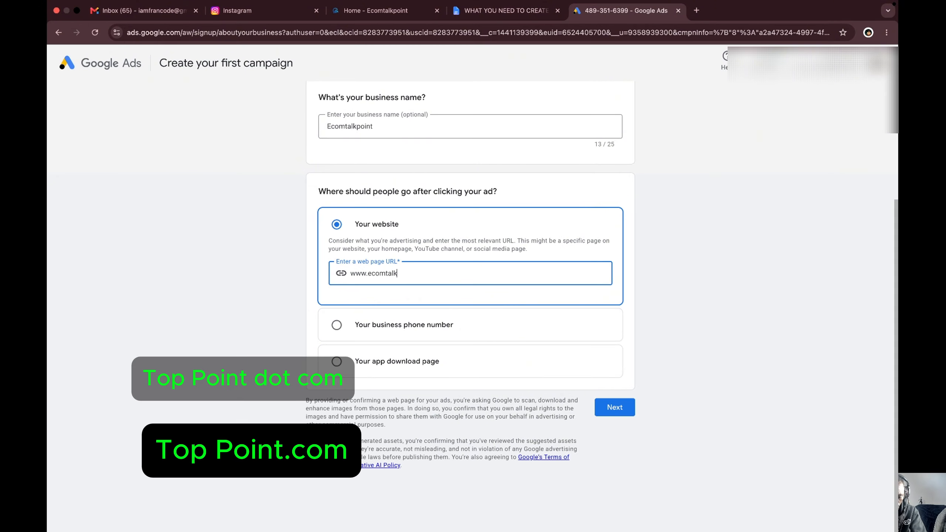
text(point.com)
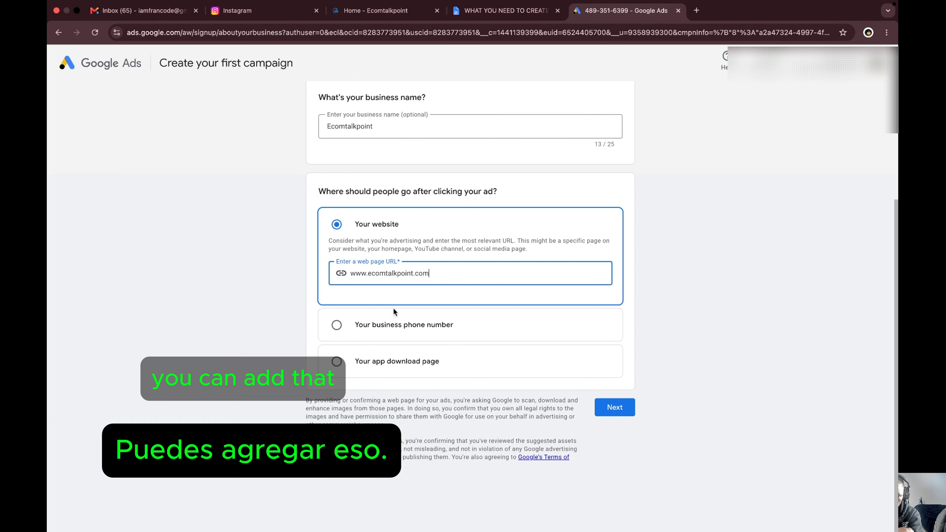
drag(429, 275, 327, 278)
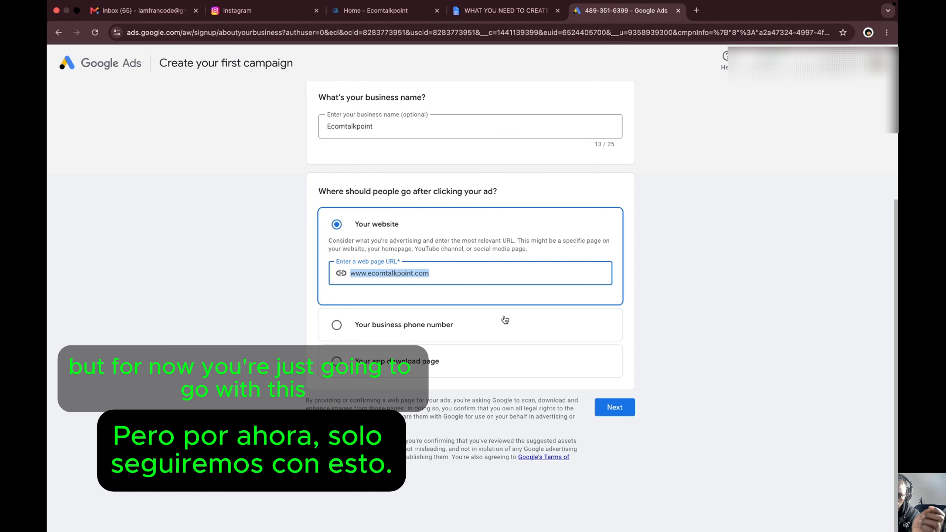
click(612, 410)
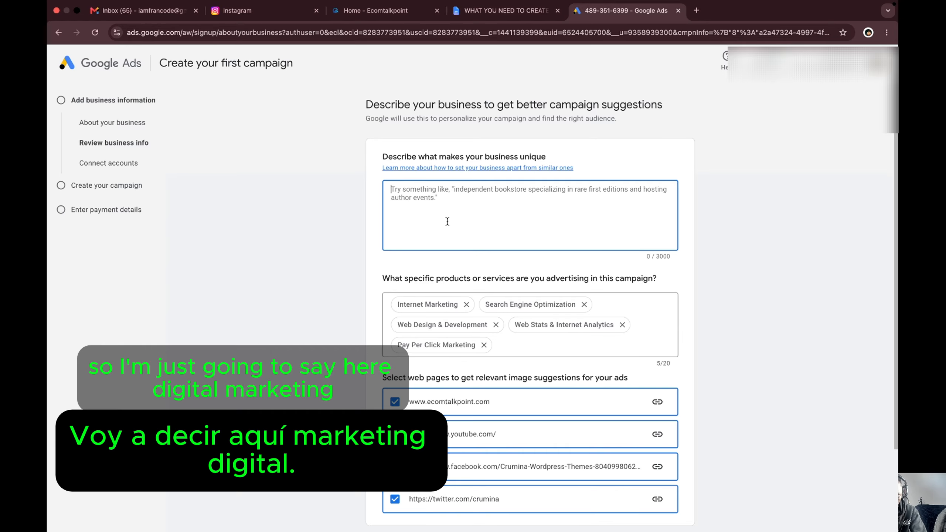
Step: Describe what makes the business unique as "Digital marketing agency"
text(Digital m)
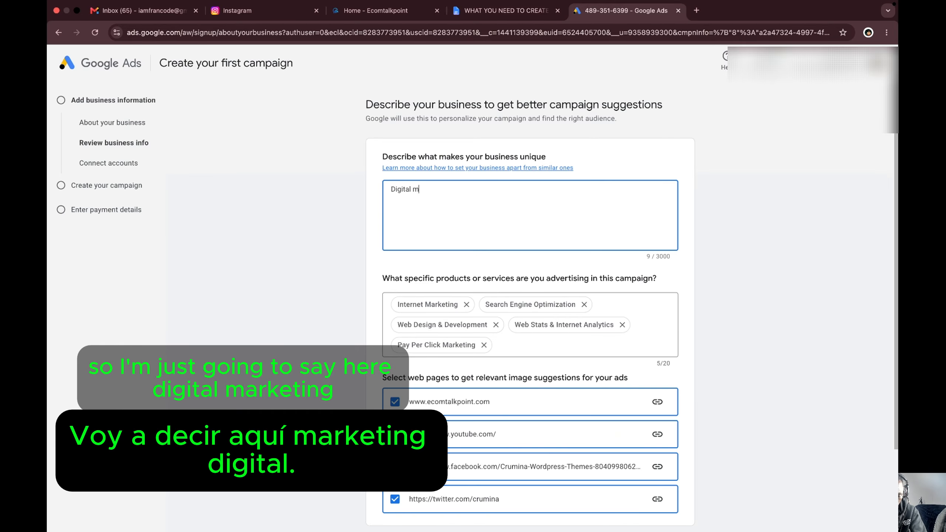
text(arketing )
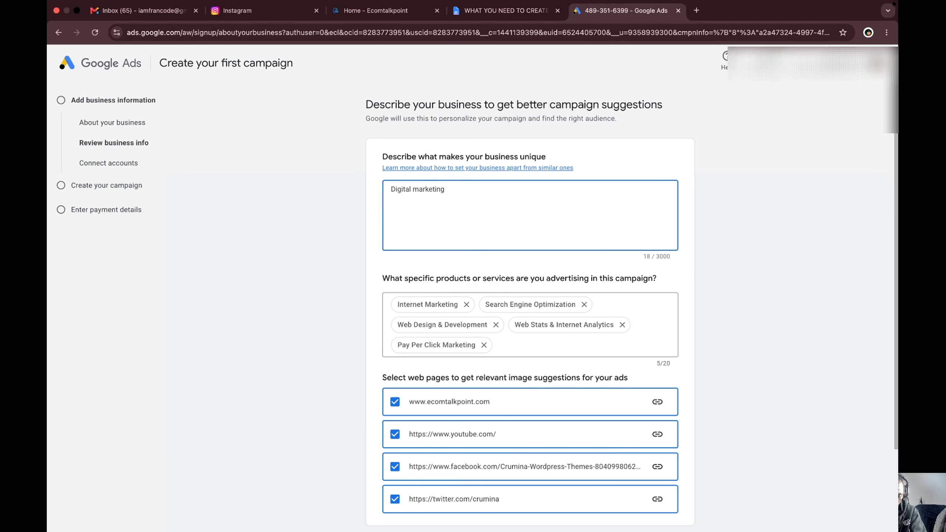
text(agency)
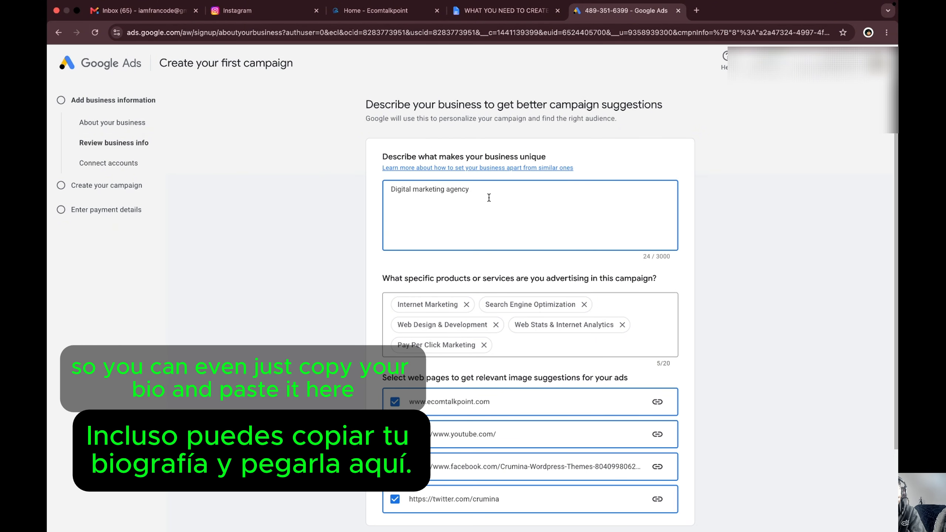
Step: Exclude the YouTube, Facebook and Twitter pages from the image suggestions and proceed past account linking to the campaign goal choice
scroll(554, 292, down, 3)
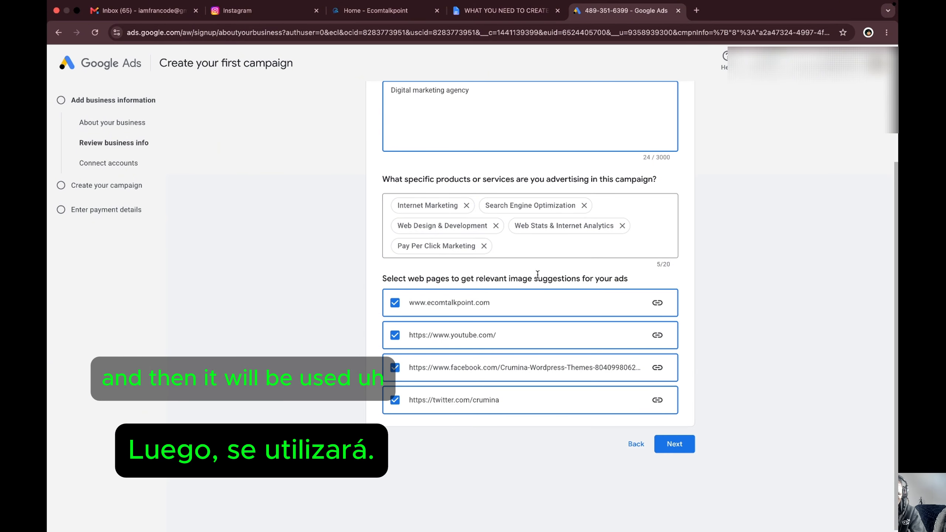
drag(383, 178, 661, 178)
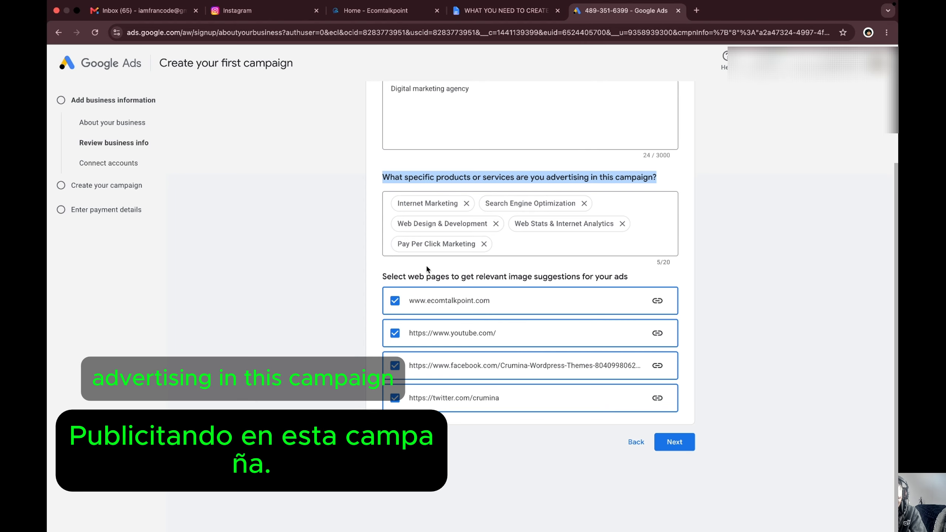
click(522, 242)
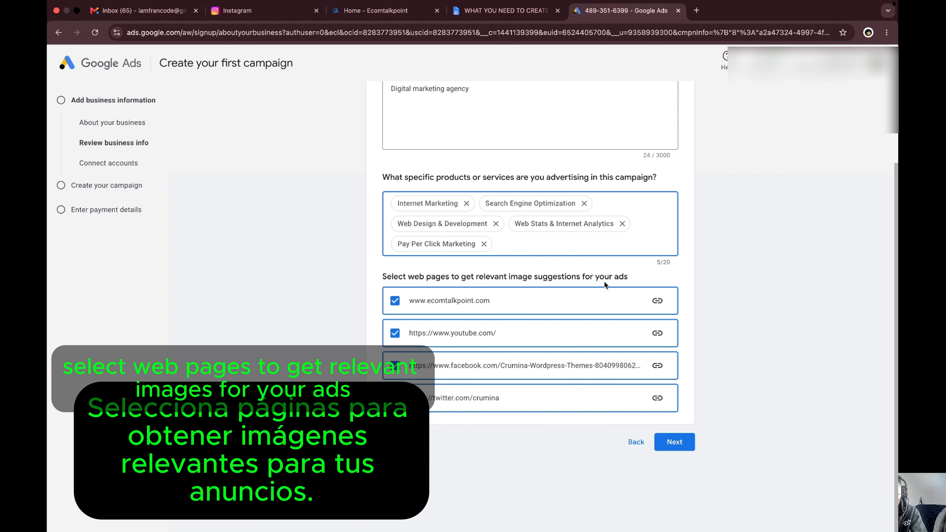
click(395, 331)
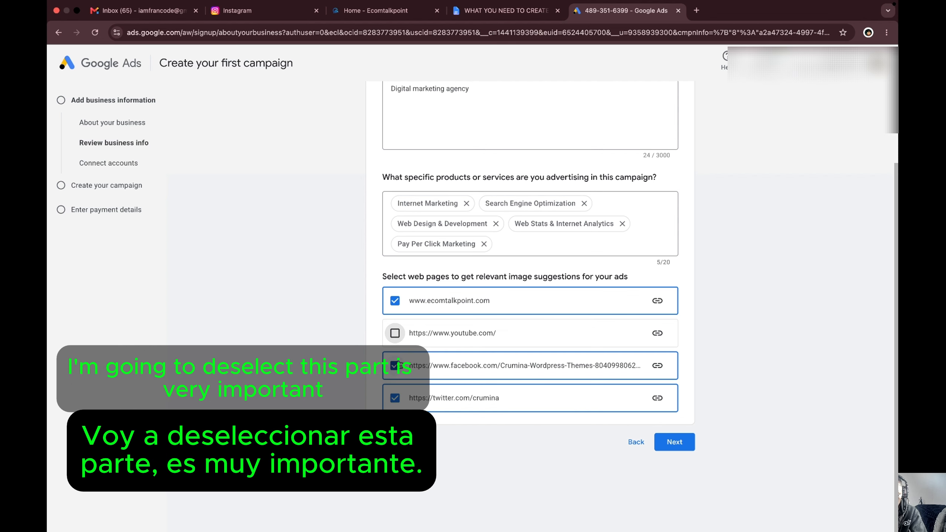
click(397, 366)
click(397, 398)
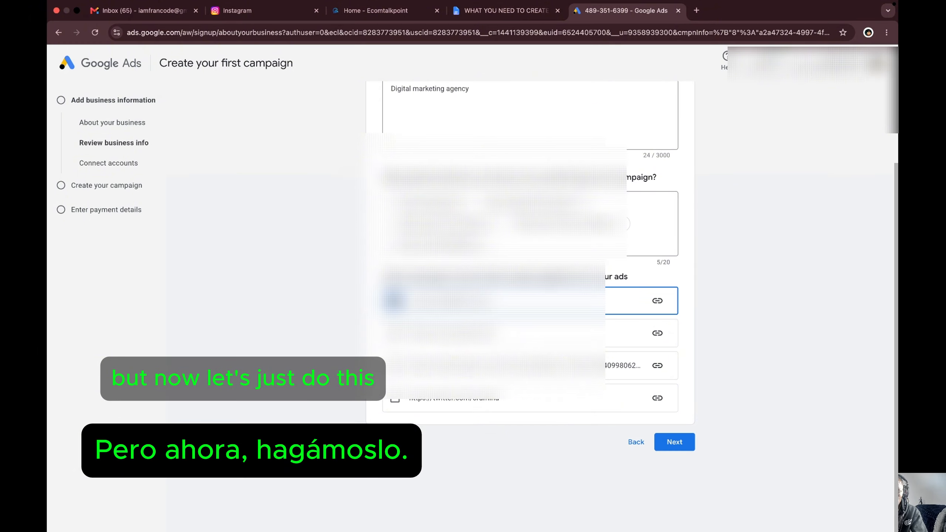
click(669, 444)
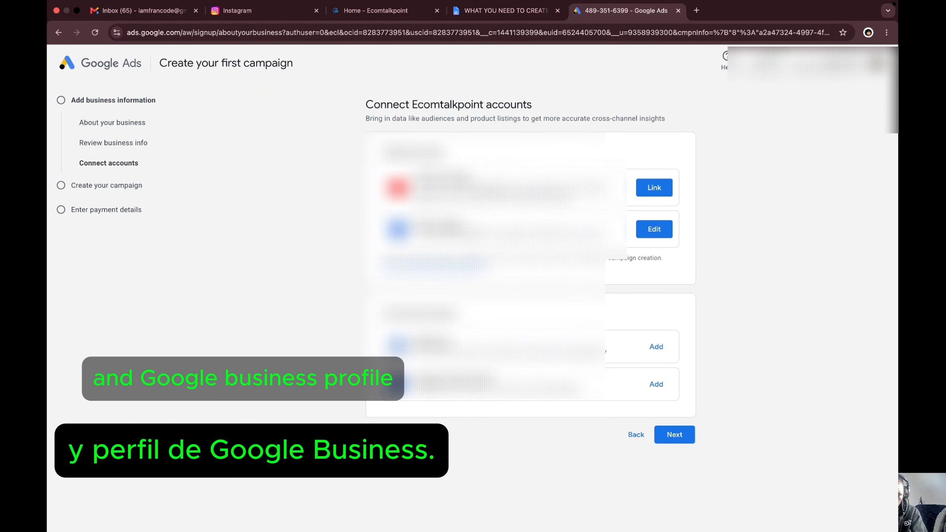
click(675, 435)
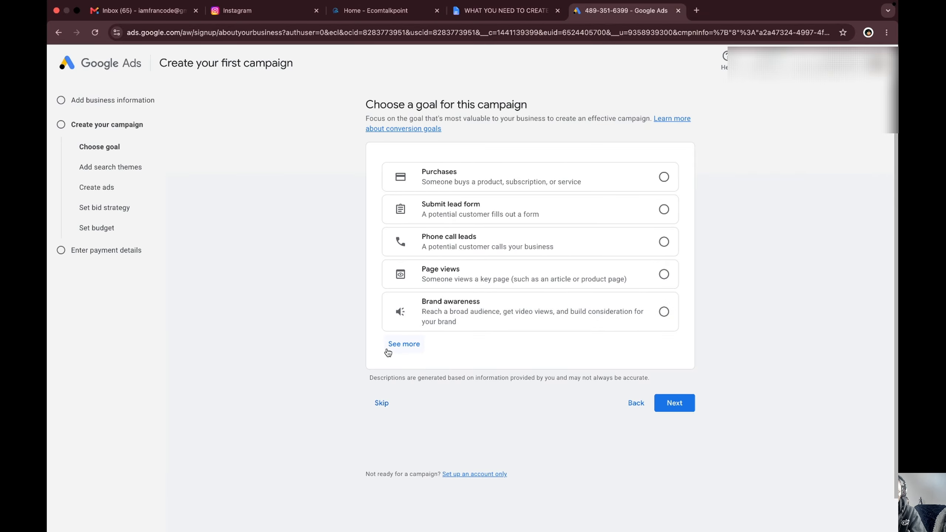
Step: Show the full list of campaign goals, review it, and select Page views as the goal
click(395, 345)
scroll(589, 362, down, 5)
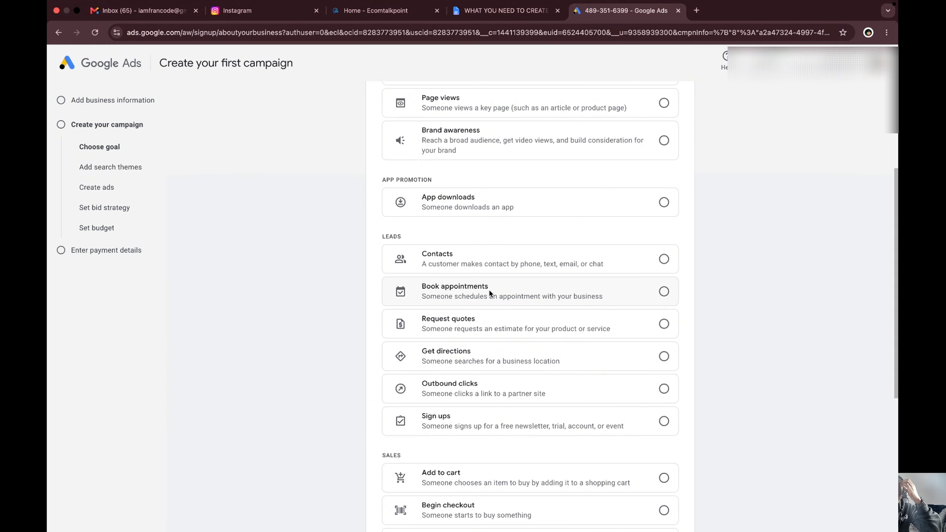
scroll(533, 351, down, 7)
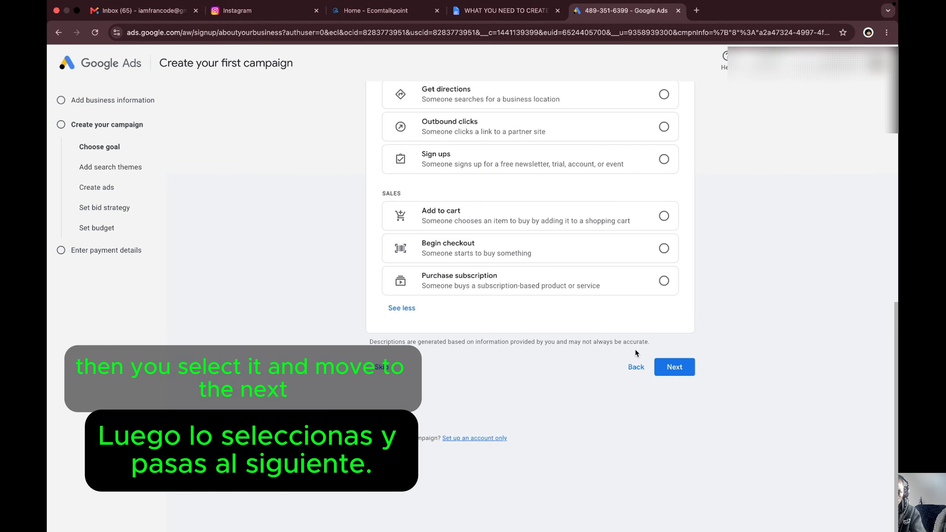
scroll(588, 338, up, 10)
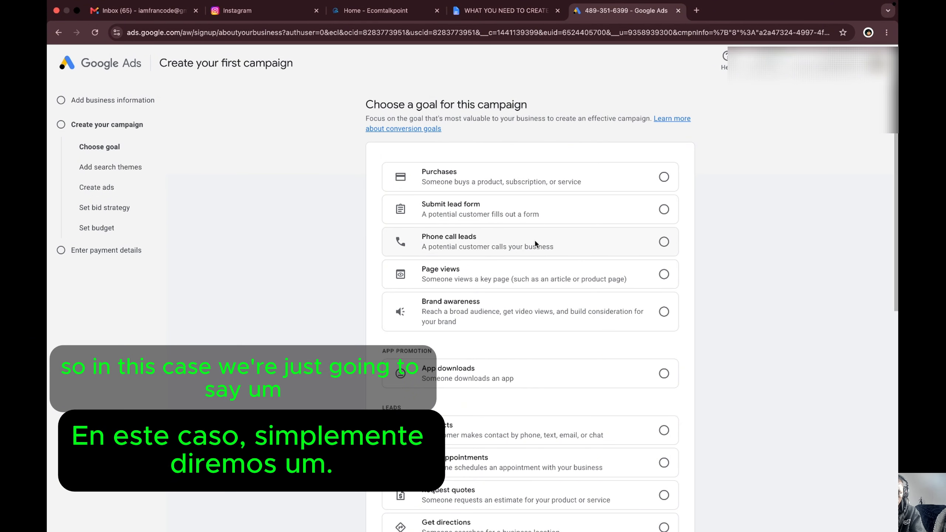
click(664, 274)
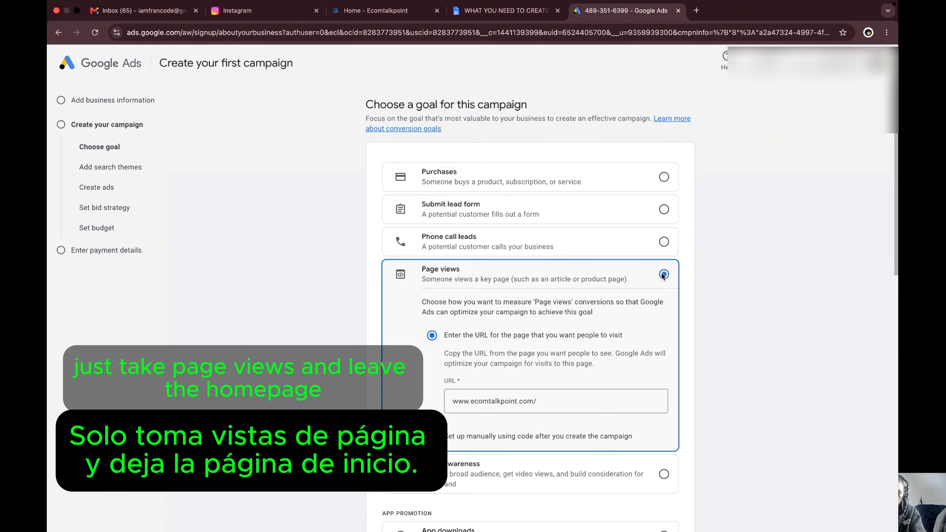
click(546, 399)
scroll(546, 398, down, 5)
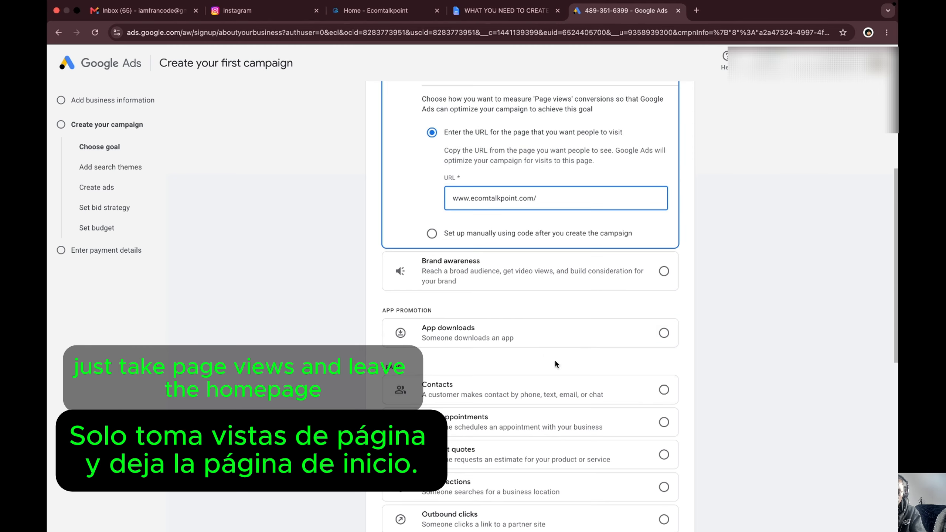
scroll(497, 227, down, 10)
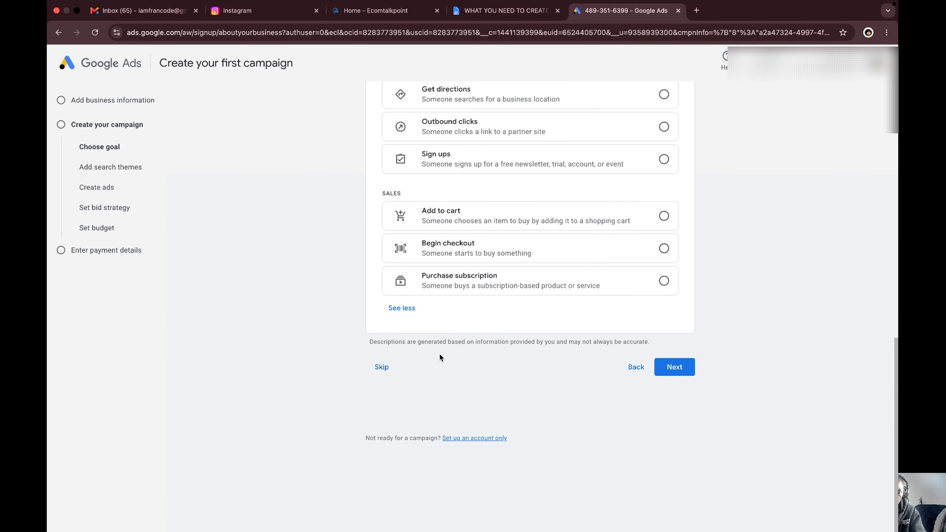
click(672, 374)
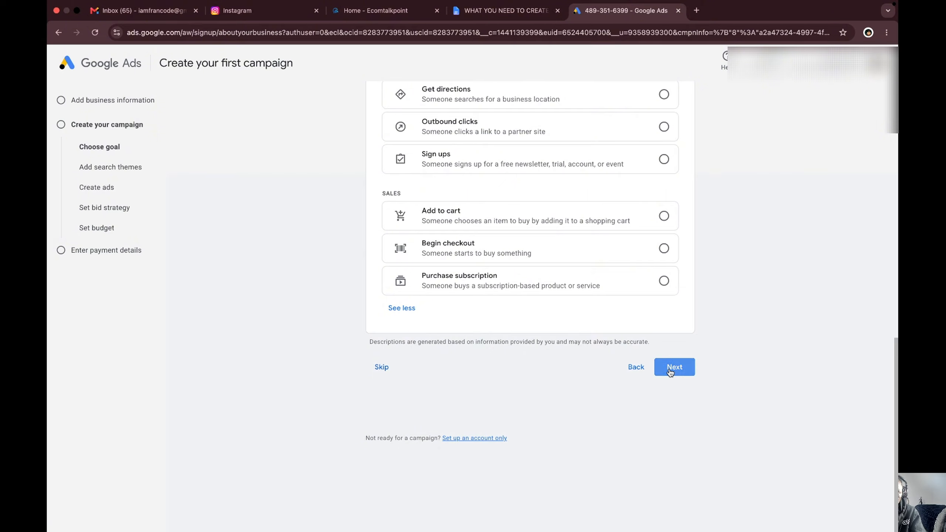
scroll(593, 252, up, 15)
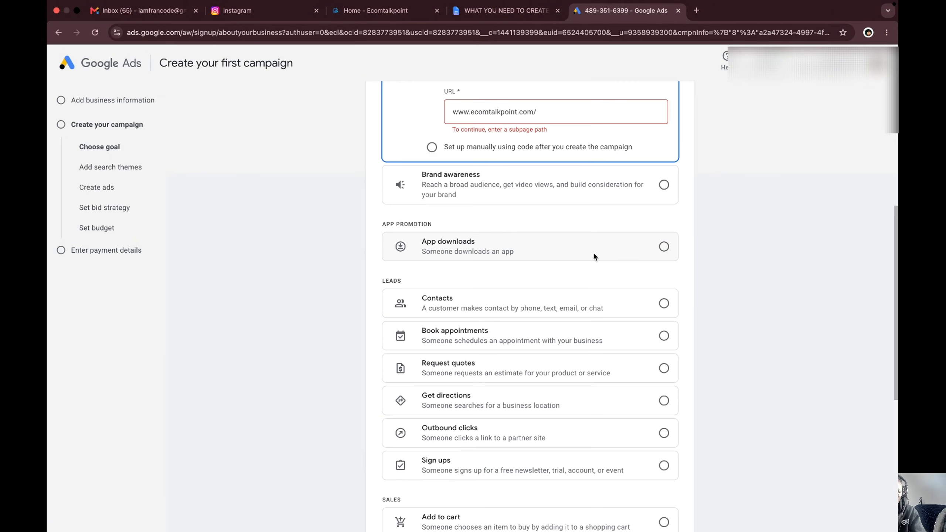
click(561, 386)
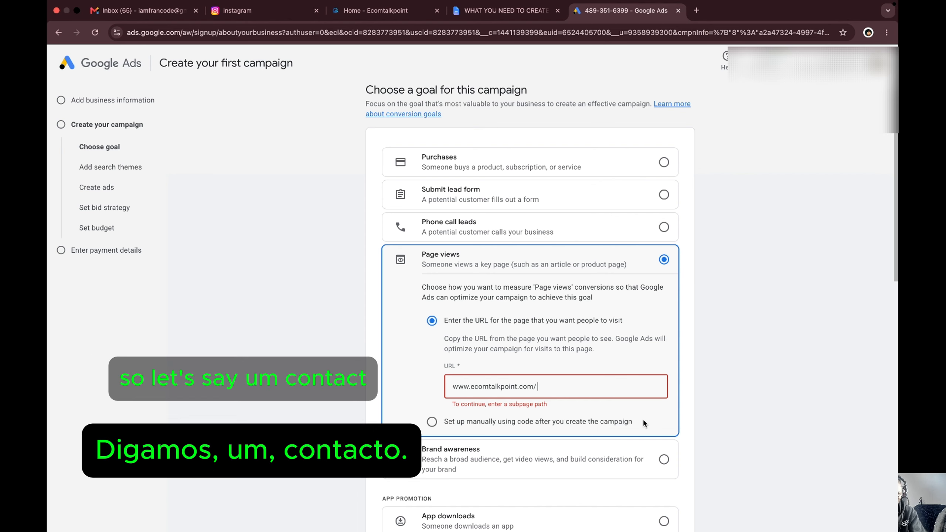
text(conta)
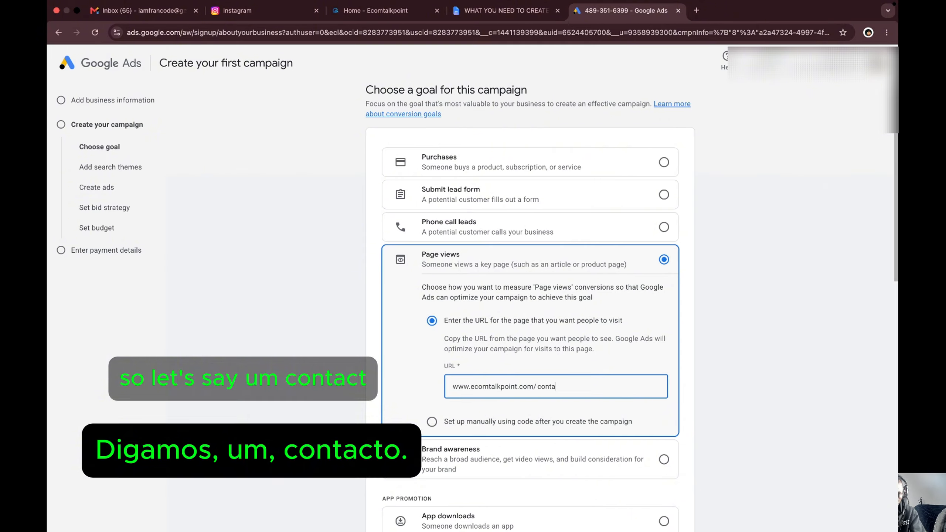
text(ct-information)
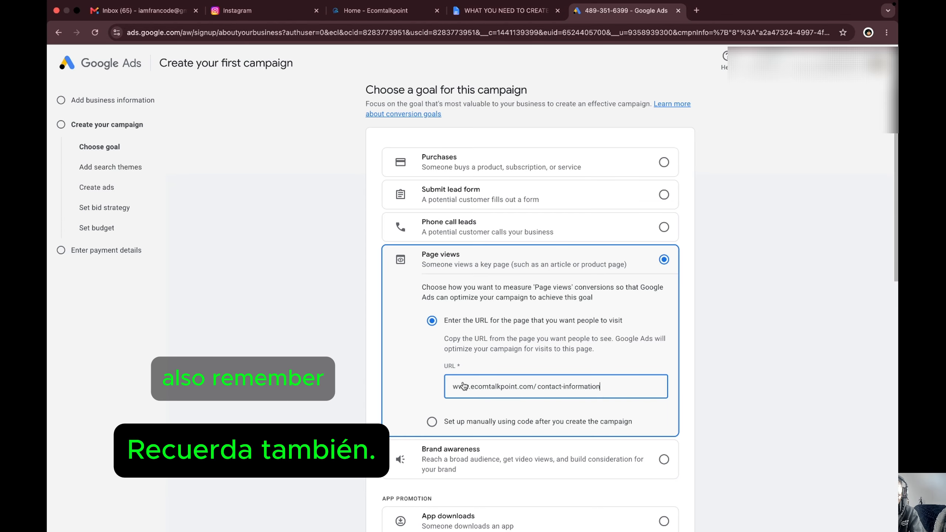
Step: Accept the Page views goal with its contact-information URL and continue to the search themes
scroll(544, 386, down, 10)
scroll(564, 387, down, 2)
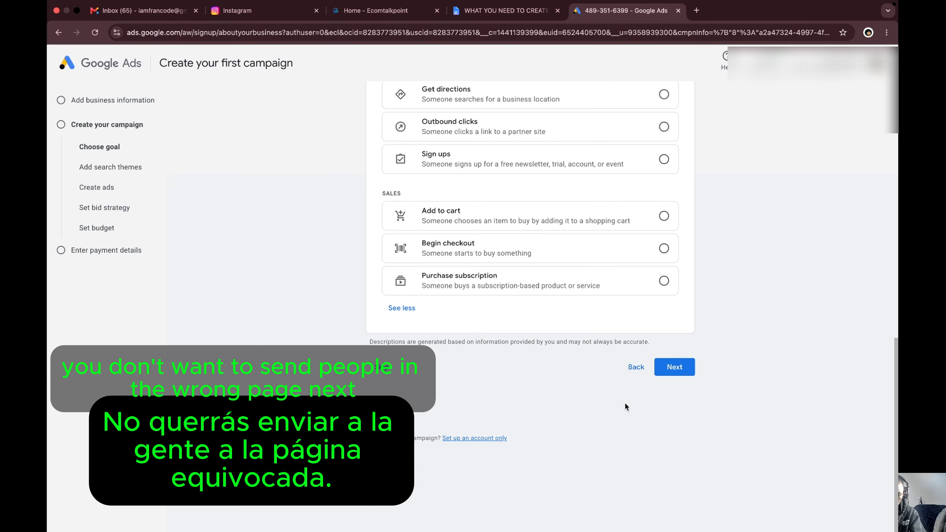
click(672, 366)
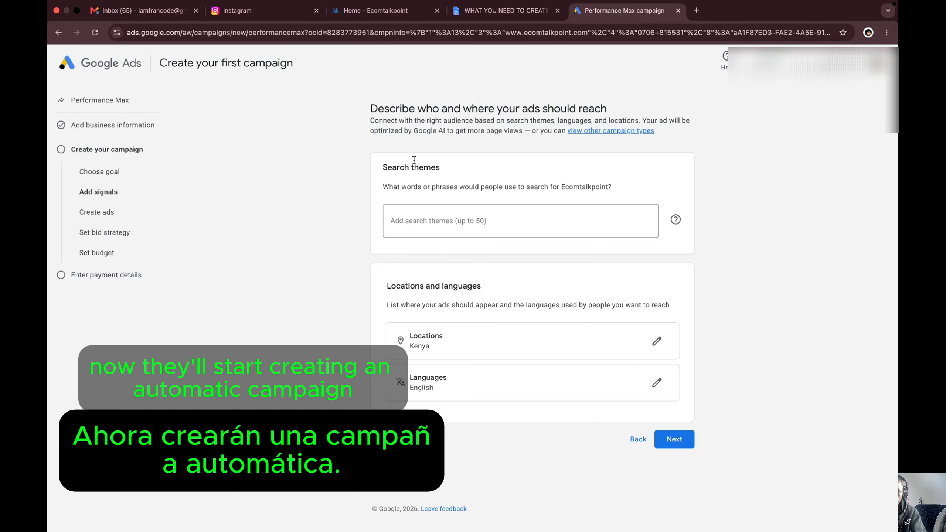
Step: Add "digital marketing" and "google ads" as search themes for the campaign
click(442, 215)
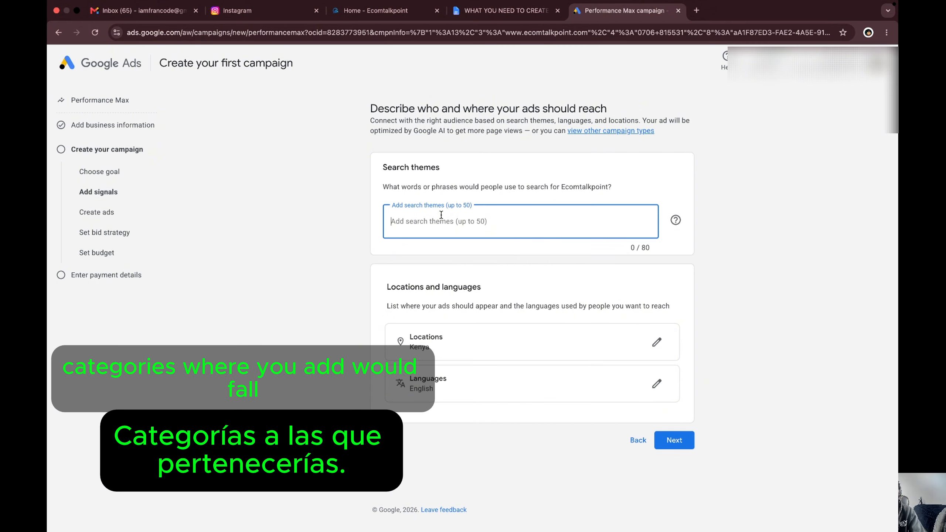
text(di)
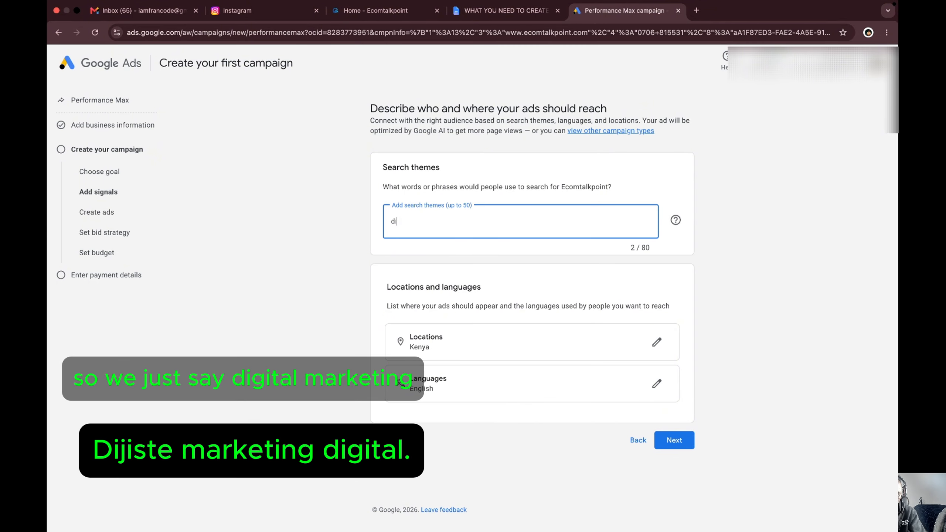
text(gital marketing)
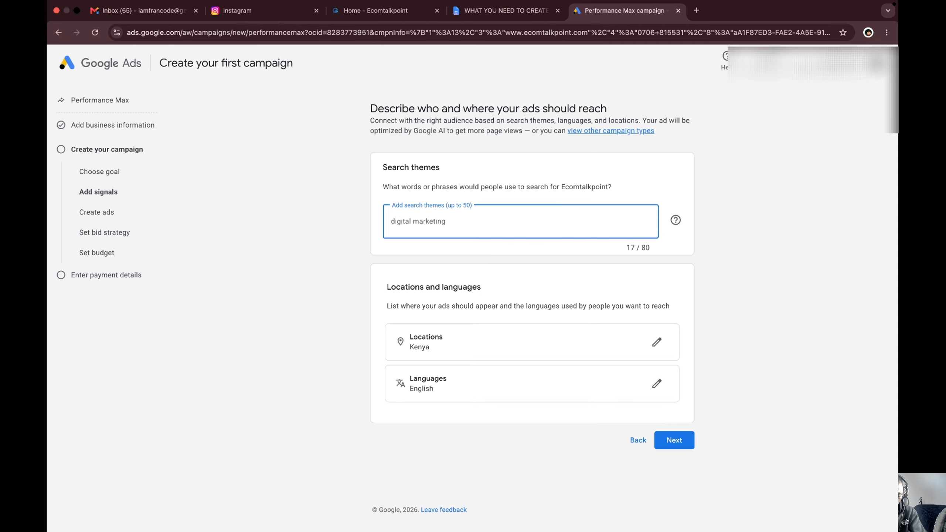
key(Return)
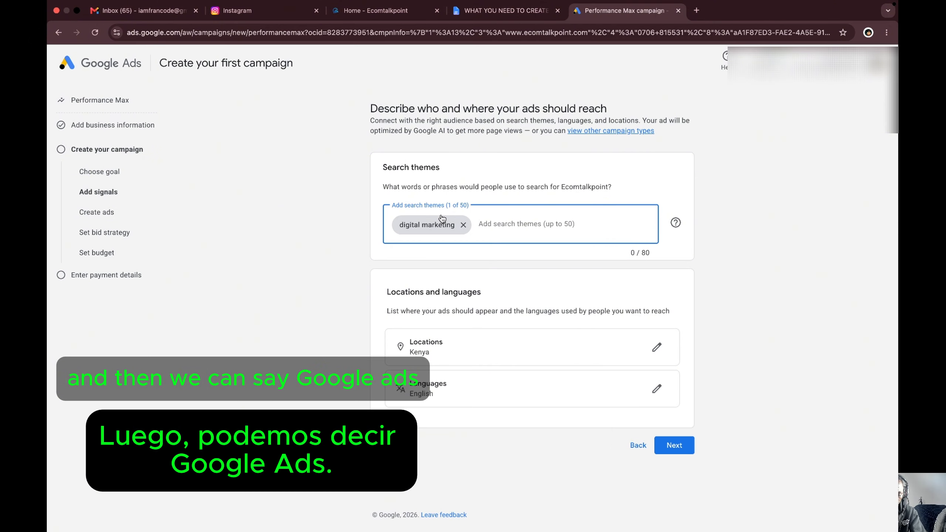
text(google ads)
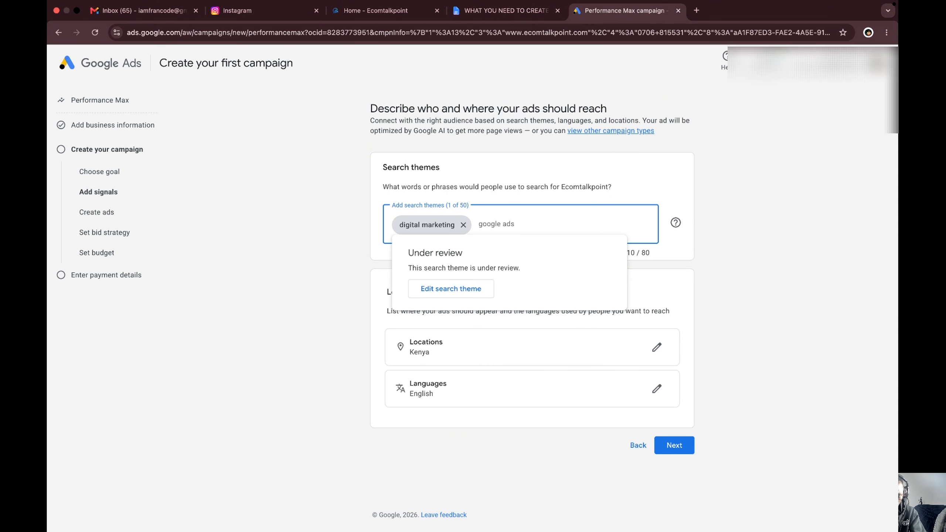
key(Return)
Step: Add "meta ads" as a search theme, removing the misspelled "meta adsa" entry
text(me)
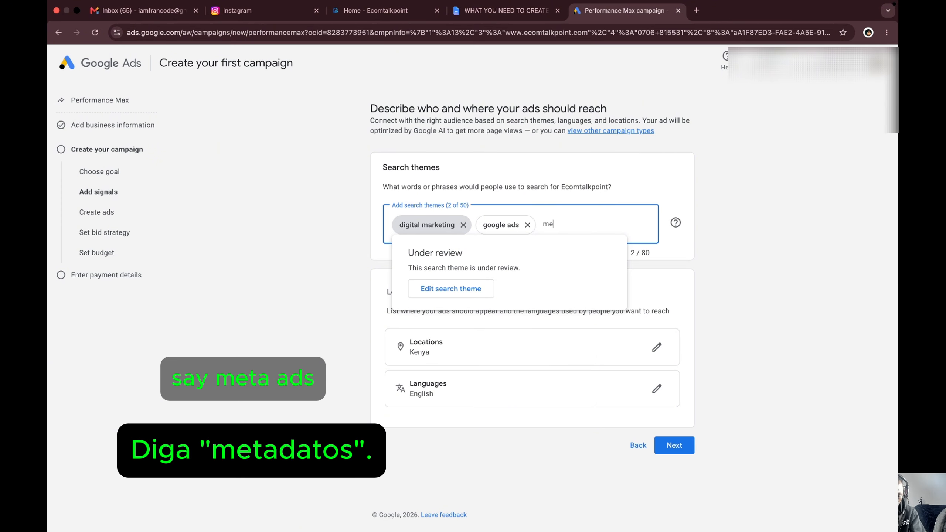
text(ta adsa)
key(Return)
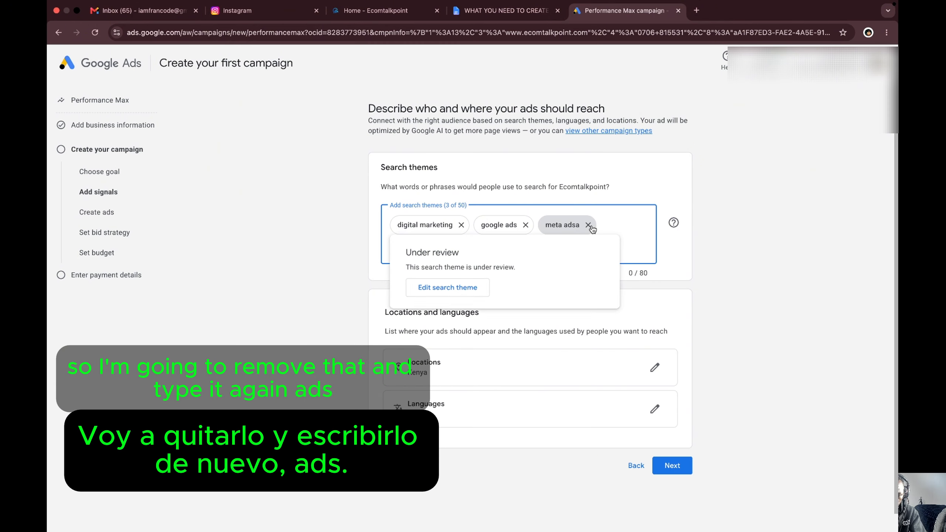
click(588, 225)
text(me)
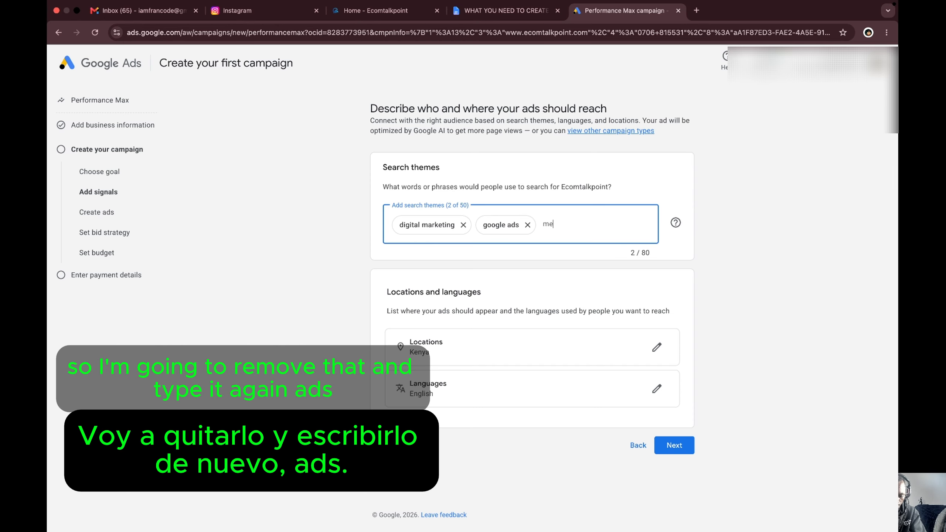
text(ta ada)
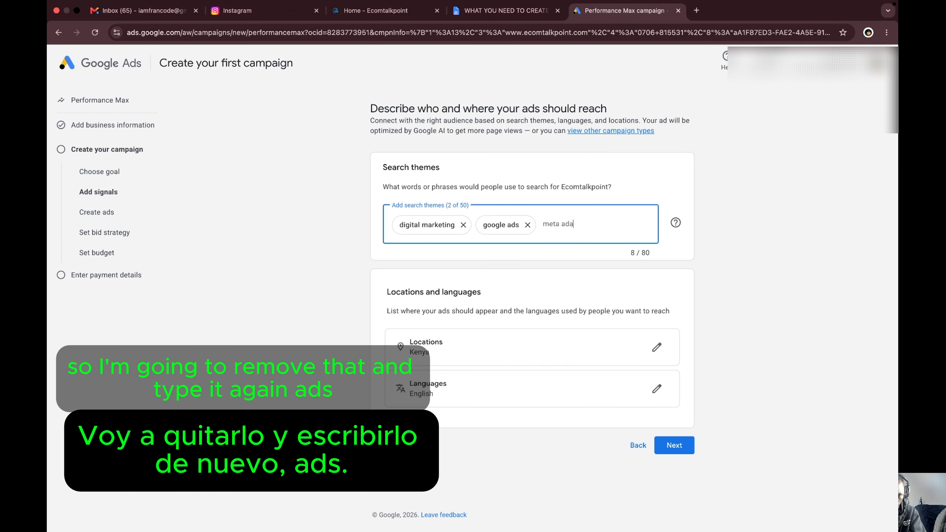
text(s)
key(Return)
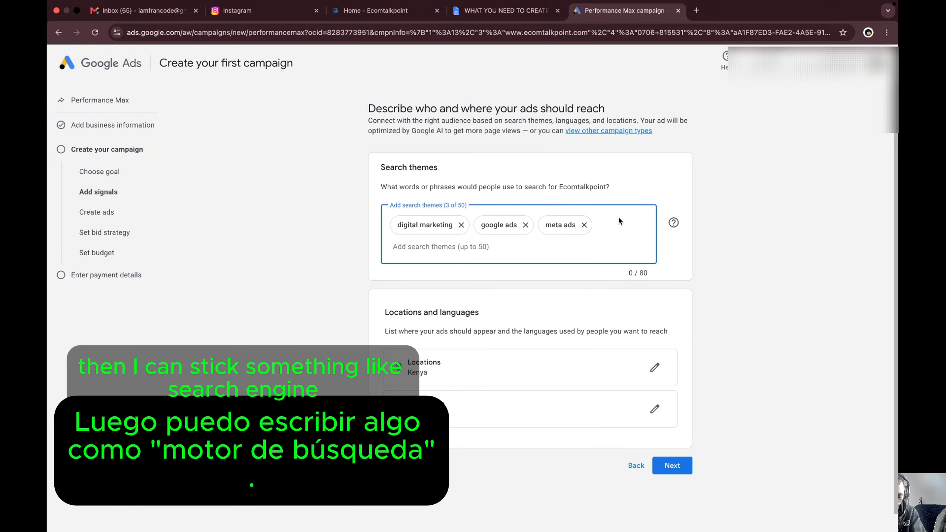
Step: Add "search engine optimization" as a search theme
text(search)
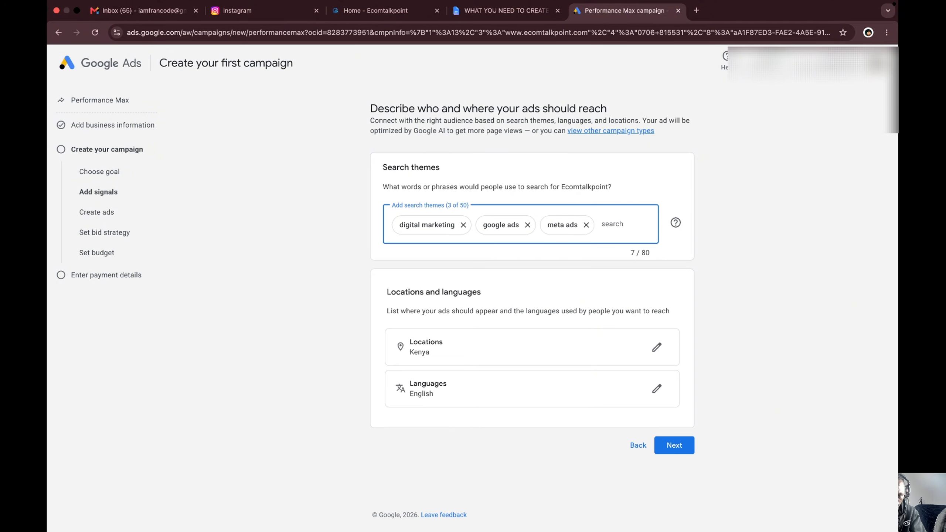
text( engine )
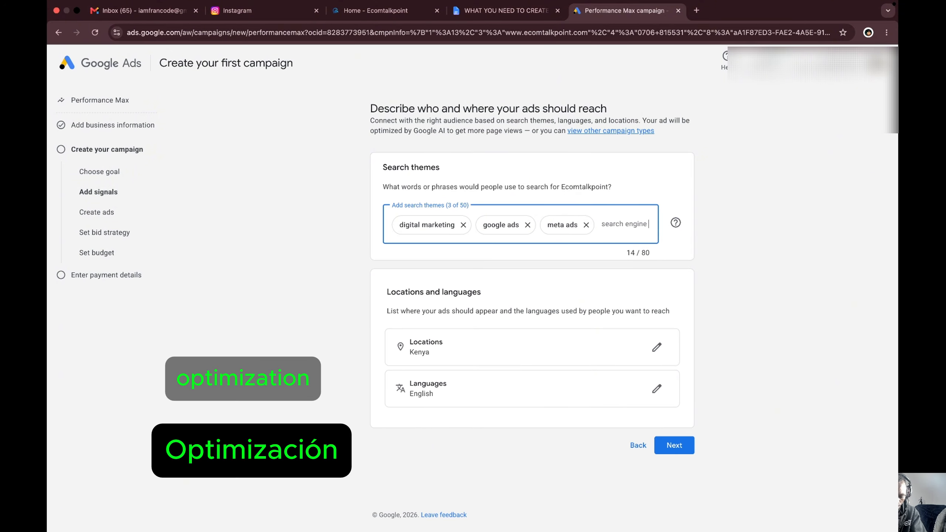
text(optimization)
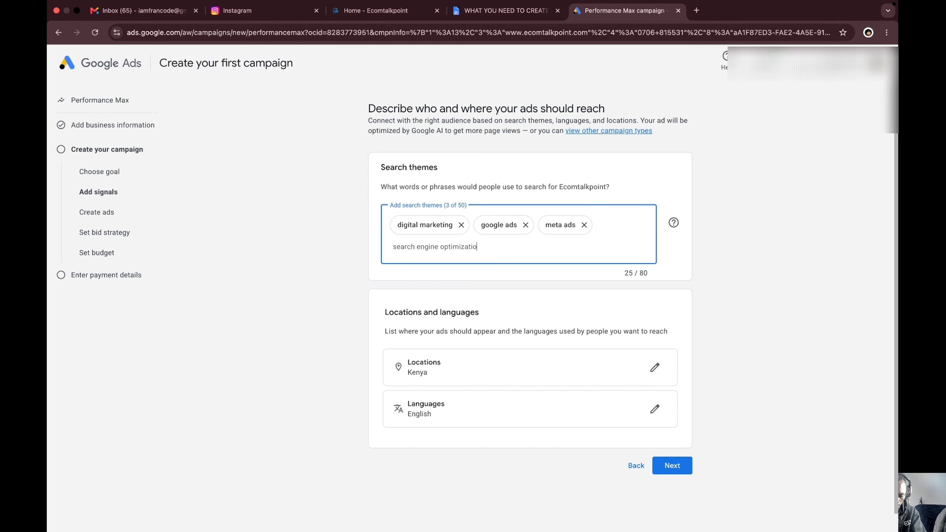
key(Return)
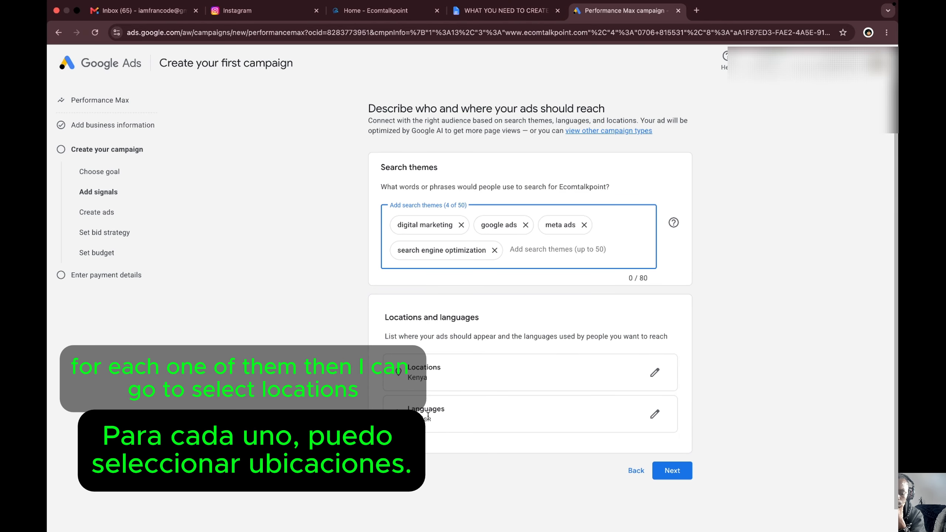
Step: Try the All countries and territories, Kenya and Custom locations options, and try to continue with the custom location left empty
scroll(453, 373, down, 1)
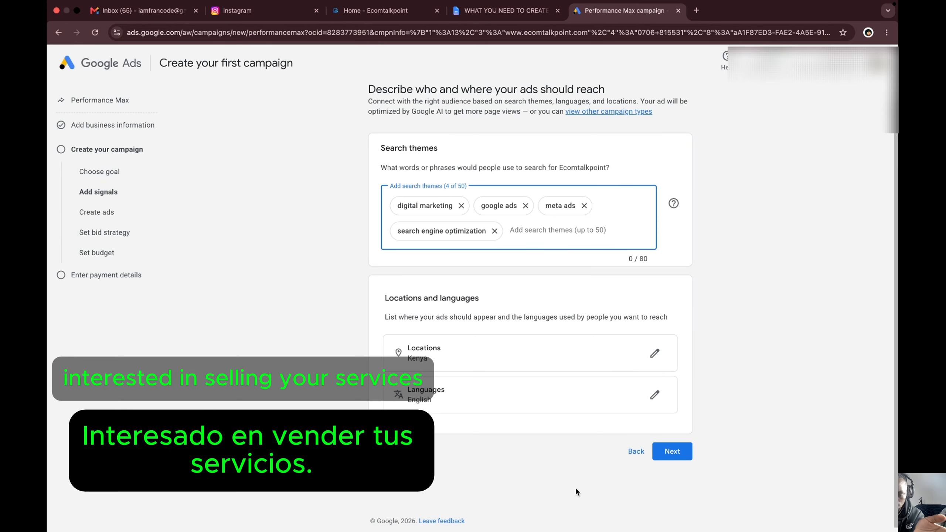
click(654, 353)
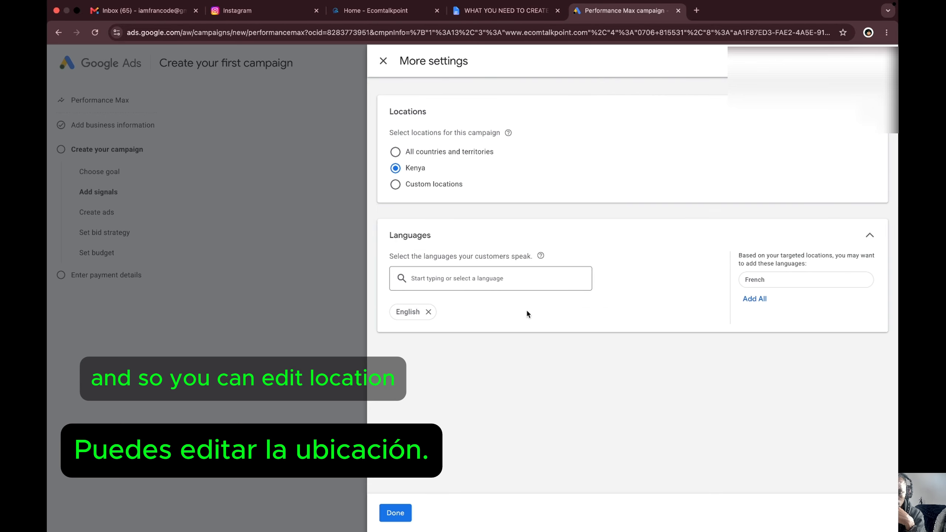
click(396, 152)
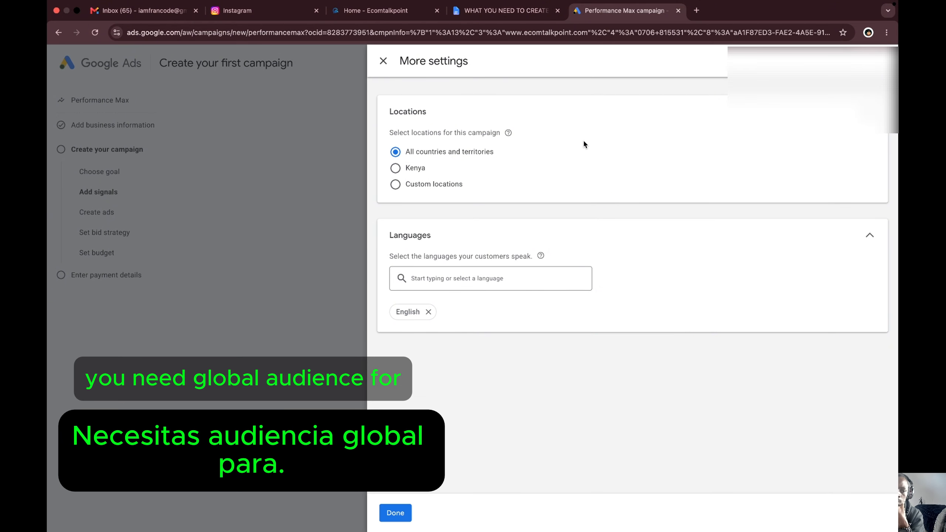
click(395, 169)
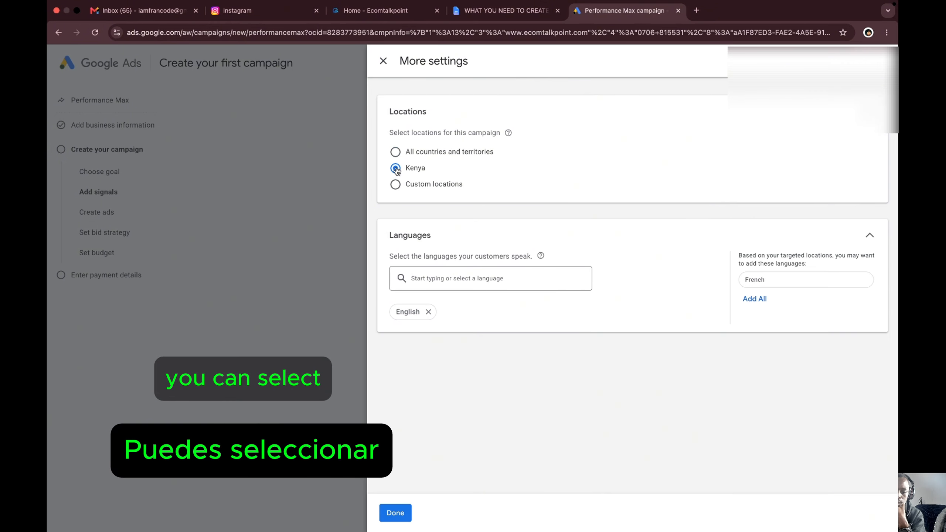
drag(428, 174, 385, 172)
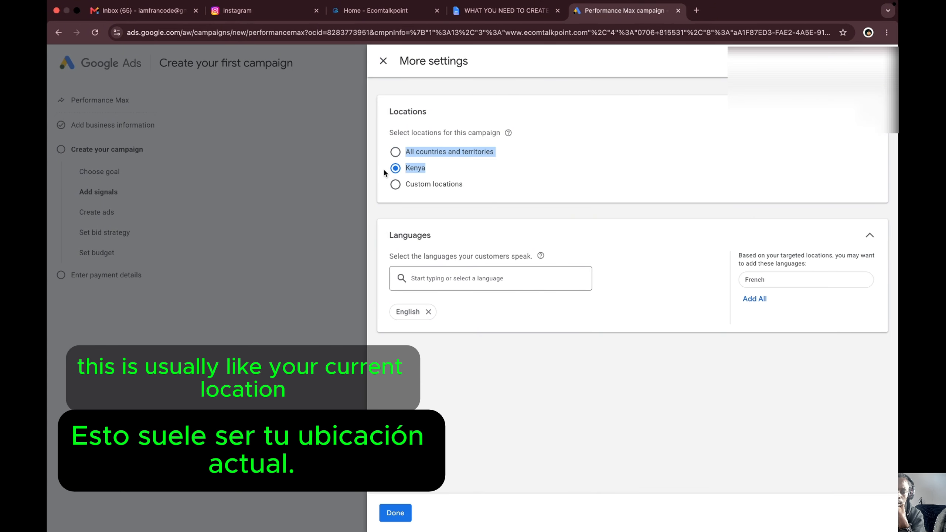
click(395, 185)
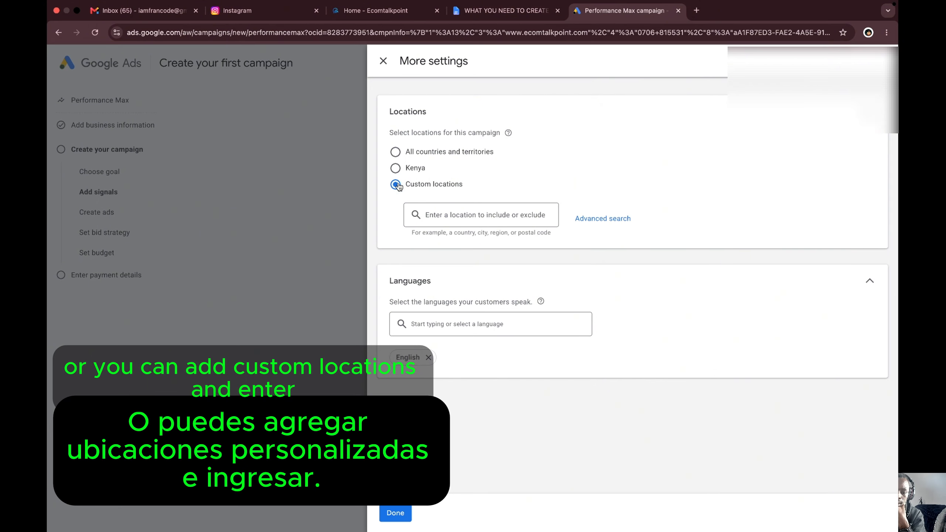
click(503, 209)
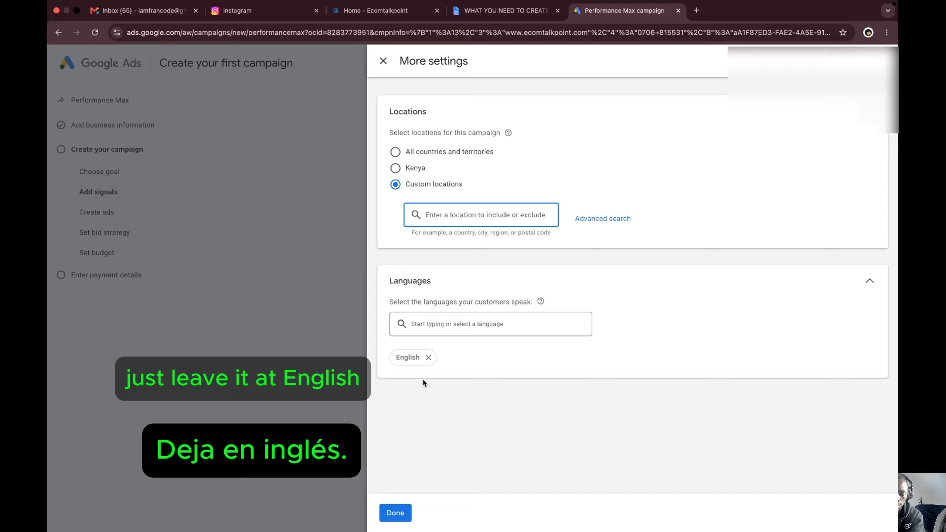
click(395, 511)
click(672, 448)
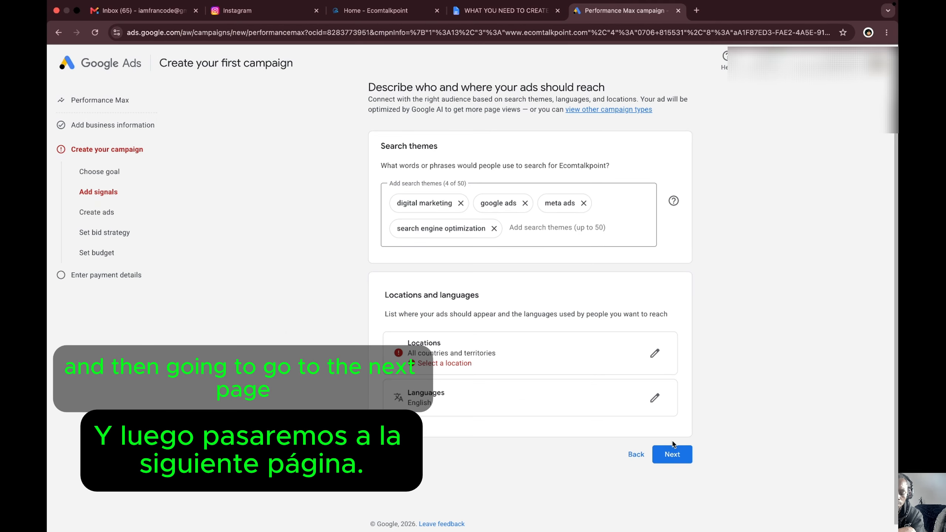
Step: Set the campaign location to Kenya and continue to the ad creation page
click(655, 352)
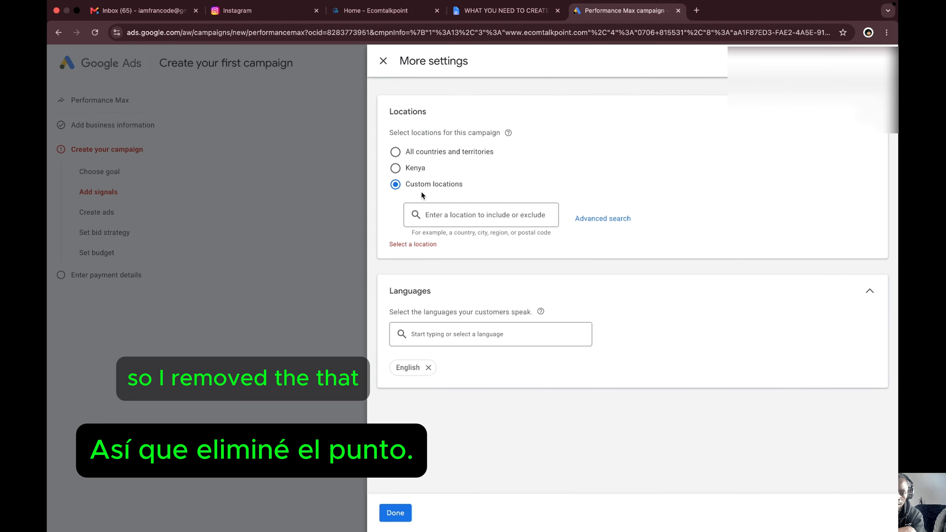
click(410, 168)
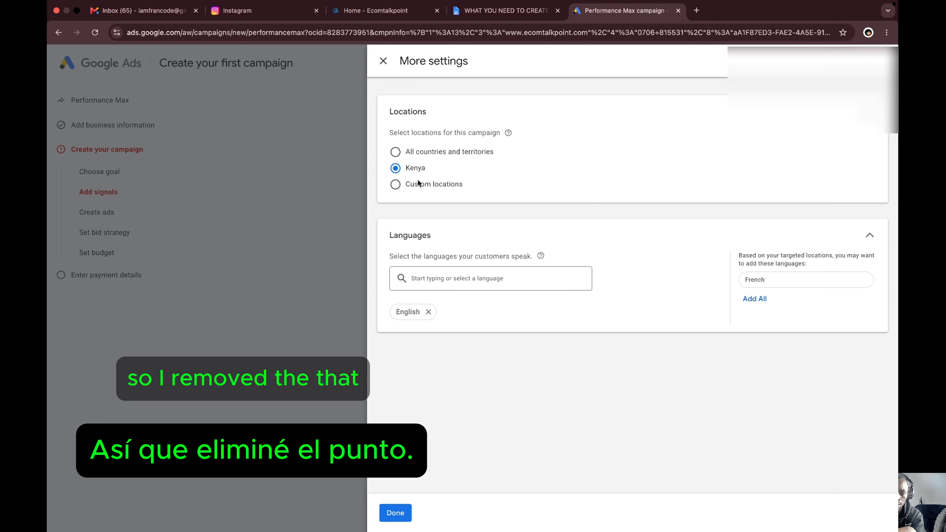
click(398, 513)
click(673, 448)
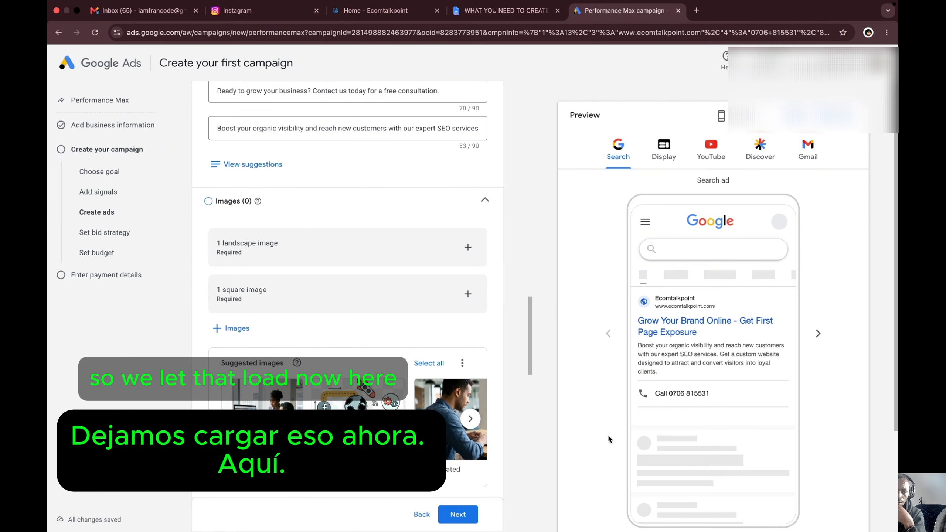
Step: Review the generated ad assets, from the landing page, headlines and descriptions down to the sitelinks, and try to continue
scroll(440, 348, down, 3)
scroll(436, 332, up, 6)
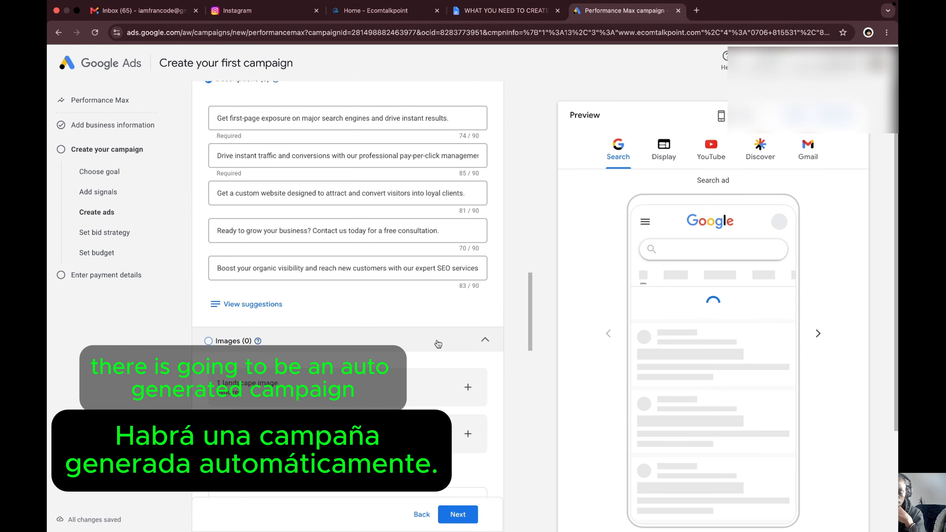
scroll(438, 344, up, 10)
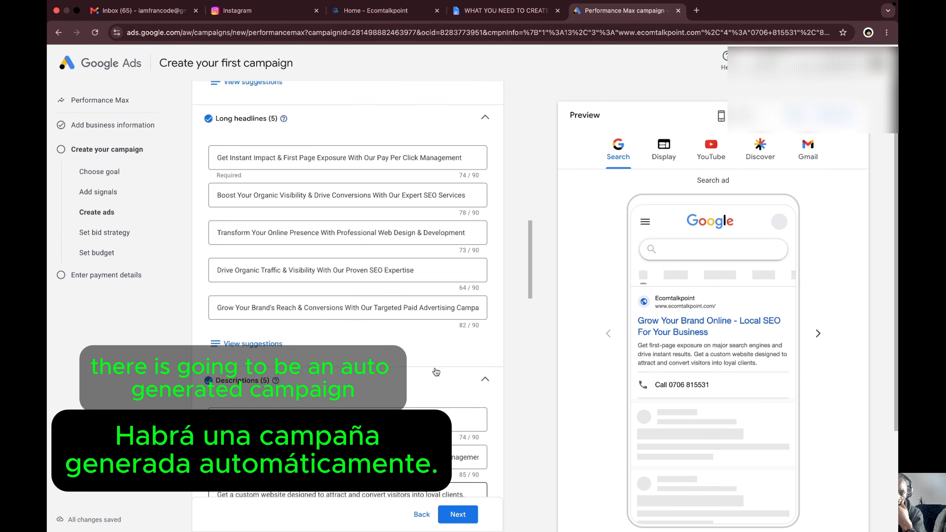
scroll(436, 356, up, 6)
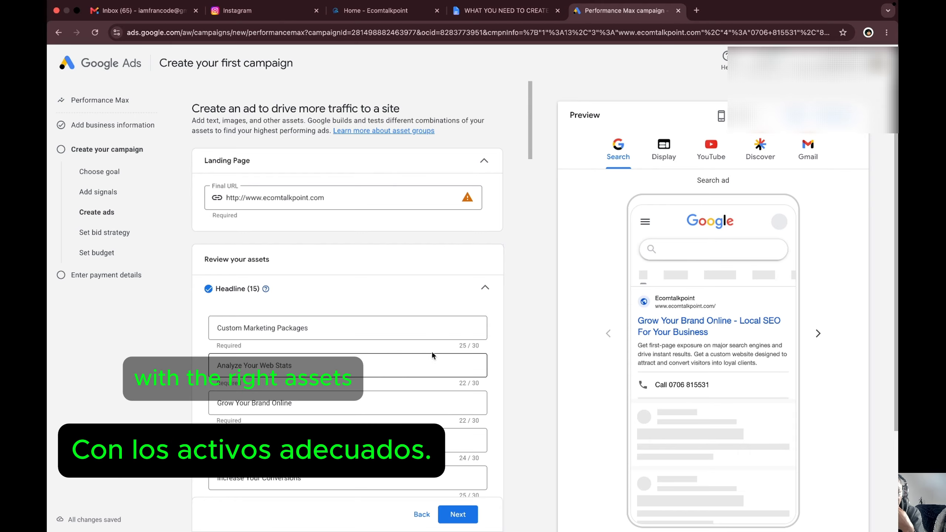
scroll(395, 320, down, 2)
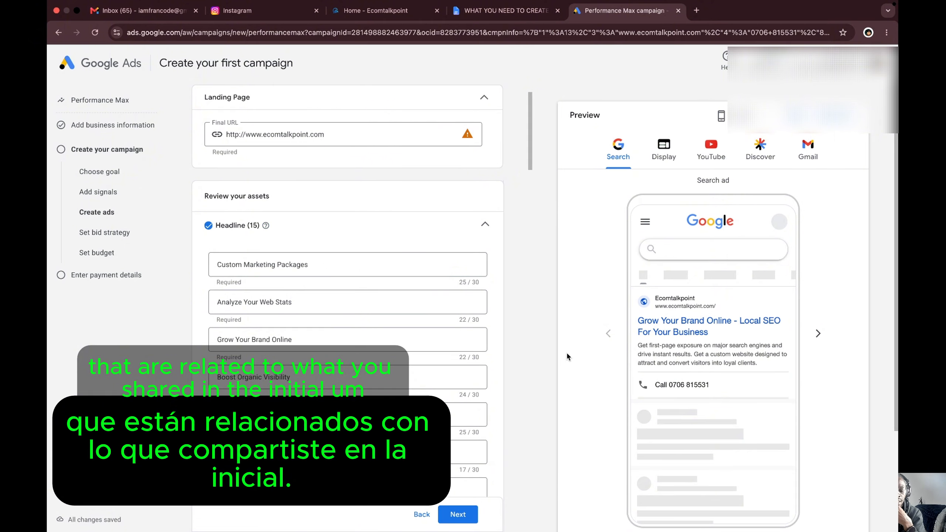
scroll(568, 352, down, 4)
scroll(448, 335, down, 2)
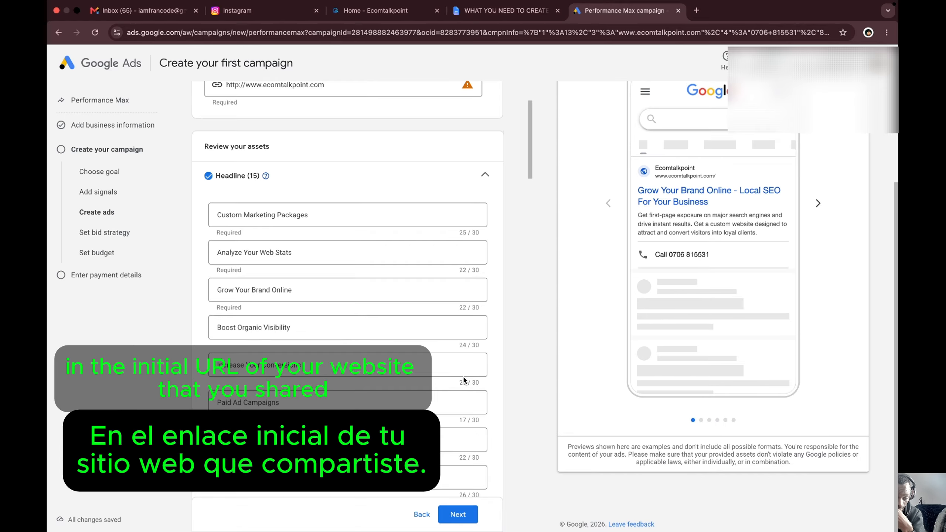
scroll(463, 376, down, 20)
scroll(406, 348, down, 15)
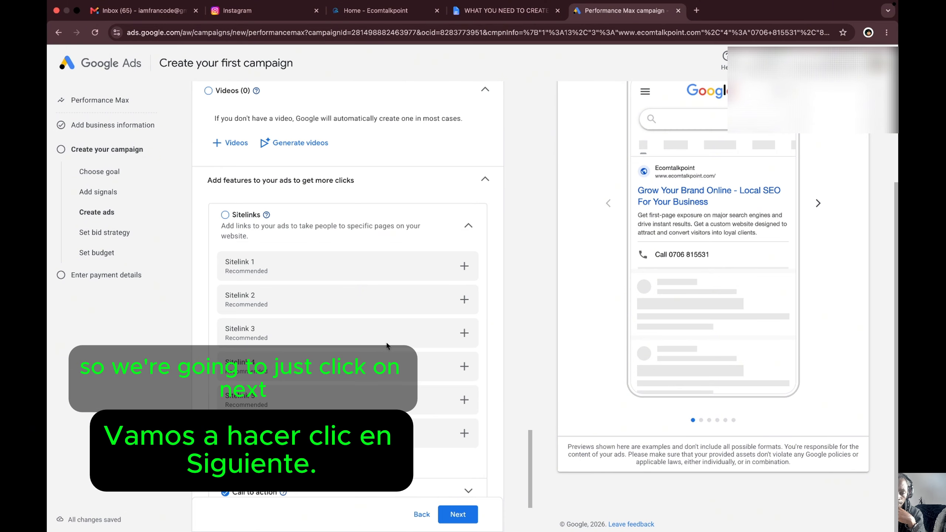
click(460, 515)
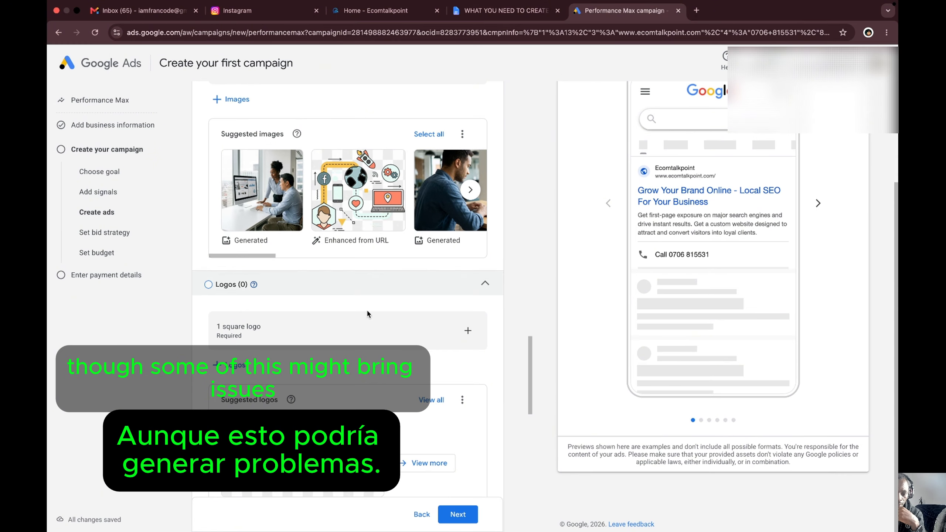
Step: Add the suggested logo from the URL and the suggested marketing illustration enhanced from the URL to the ad assets
scroll(368, 313, down, 5)
mouse_move(288, 290)
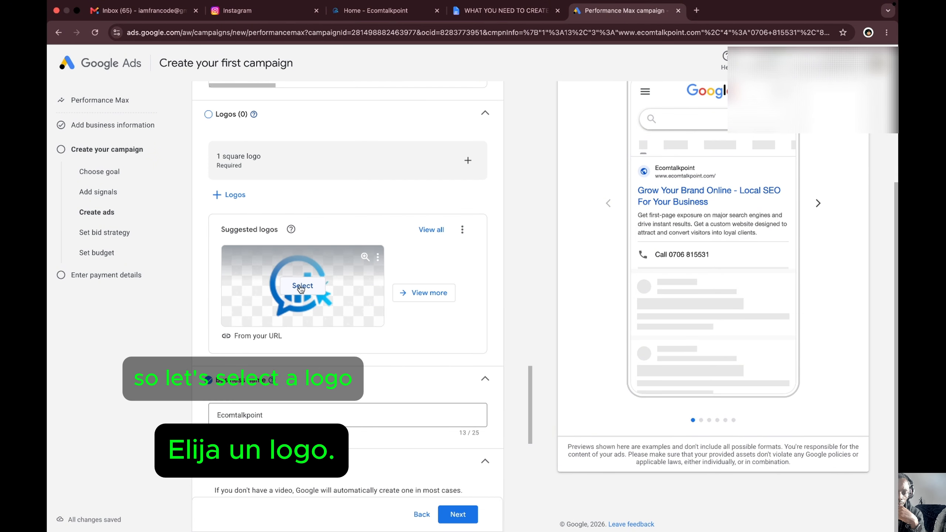
scroll(391, 262, up, 8)
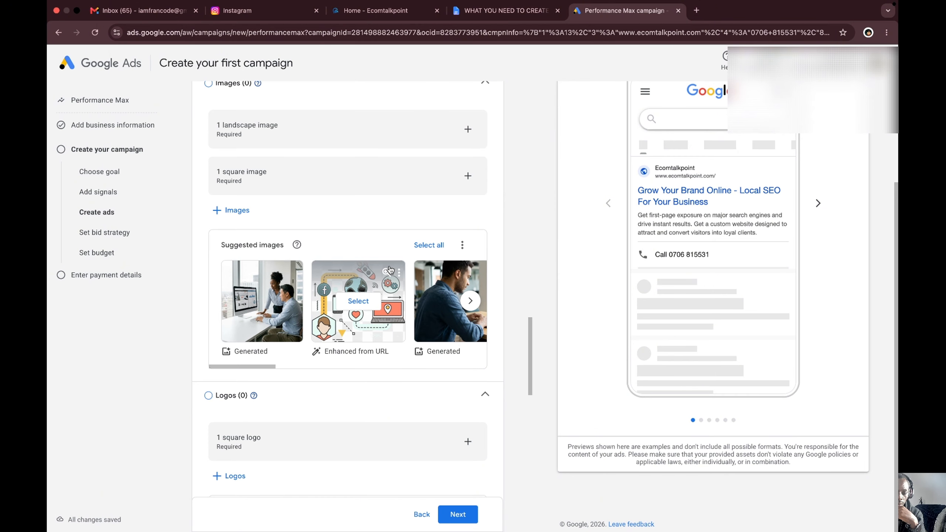
click(370, 306)
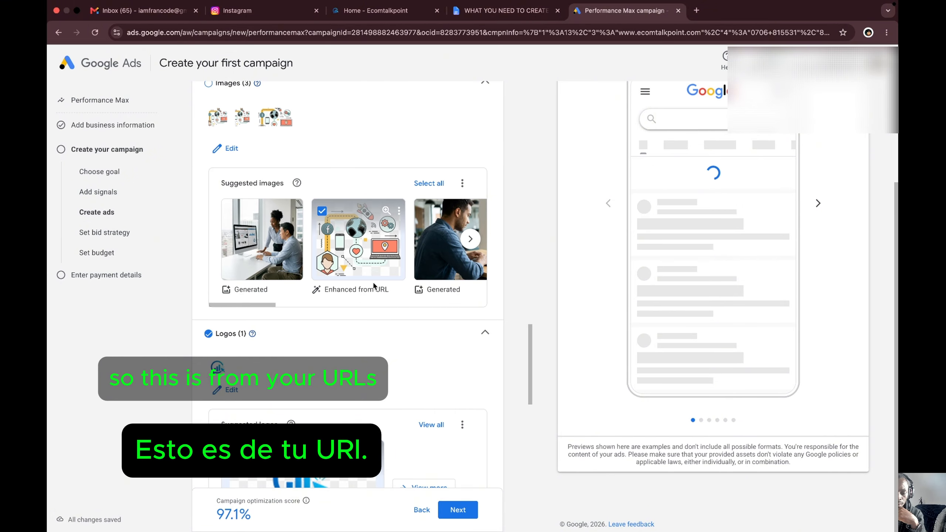
Step: Add two generated suggested images to the ad: the desktop monitor showing charts and the woman standing beside a large office monitor
click(470, 239)
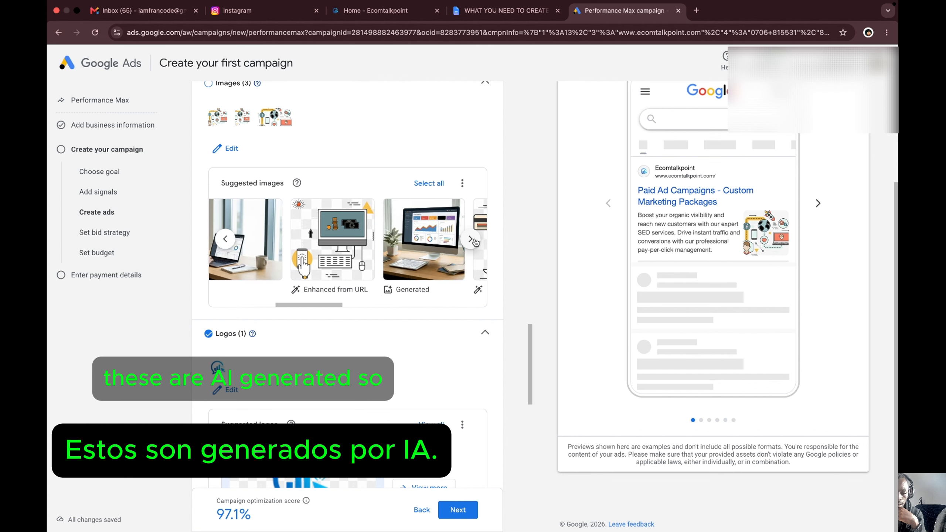
click(472, 242)
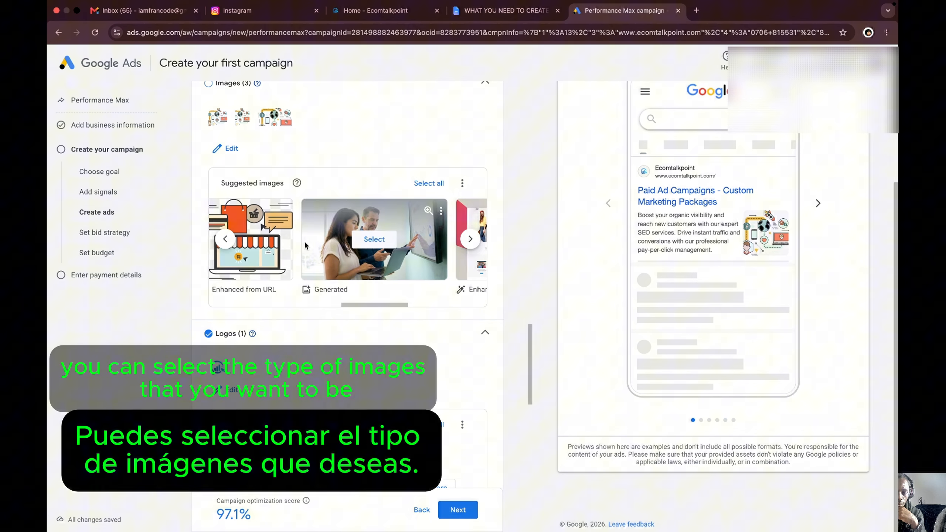
click(226, 242)
click(421, 240)
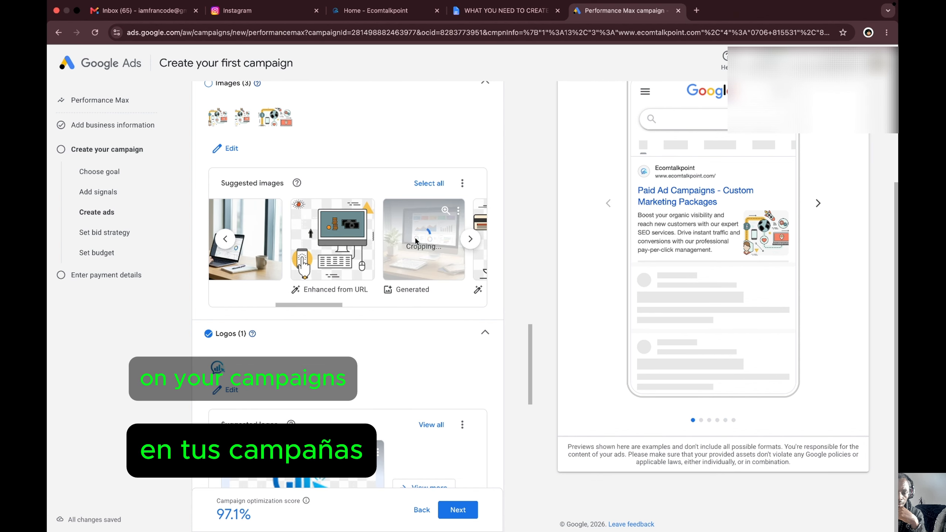
click(469, 240)
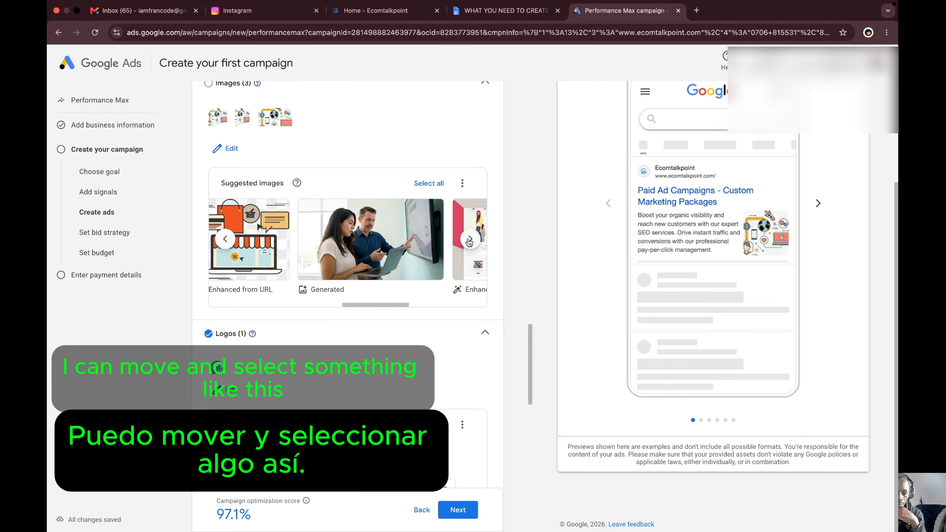
click(469, 242)
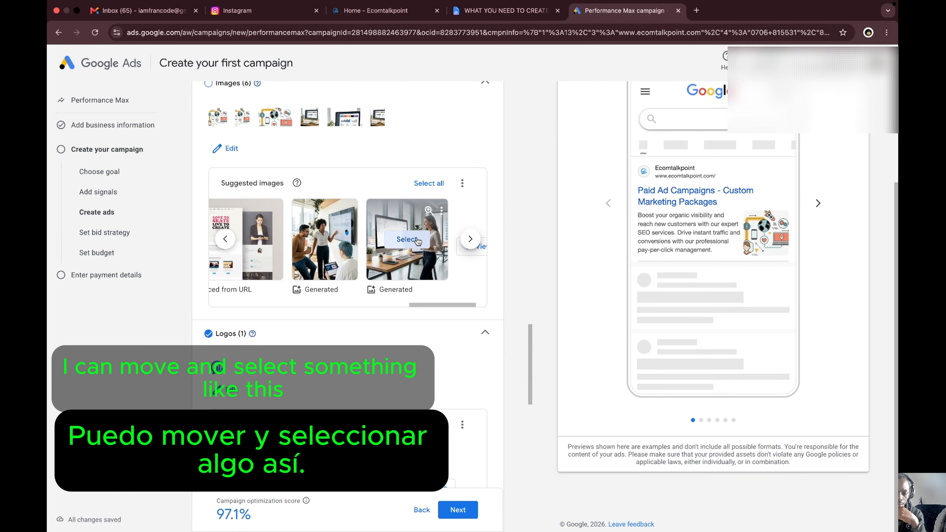
click(418, 240)
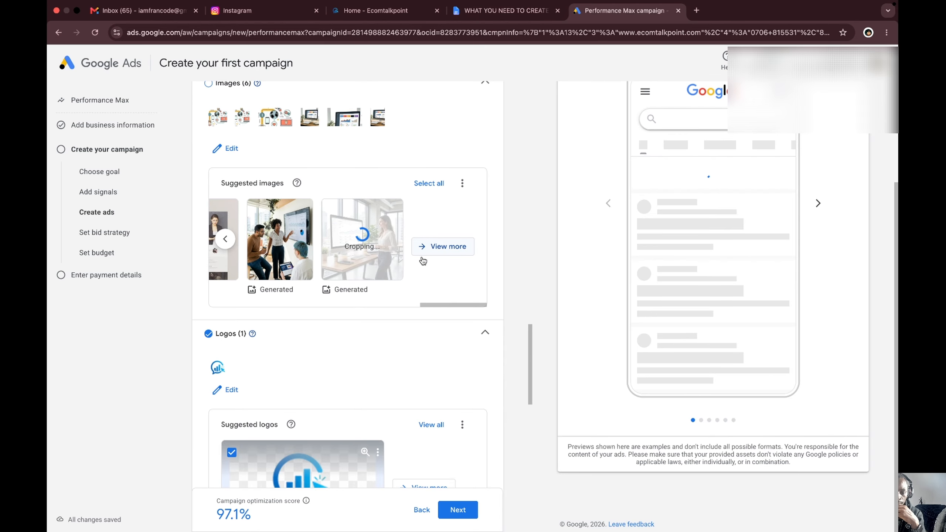
Step: Finish checking the ad assets, keep the default Conversions bid strategy without a target cost per action, and continue to the budget page
scroll(368, 315, up, 8)
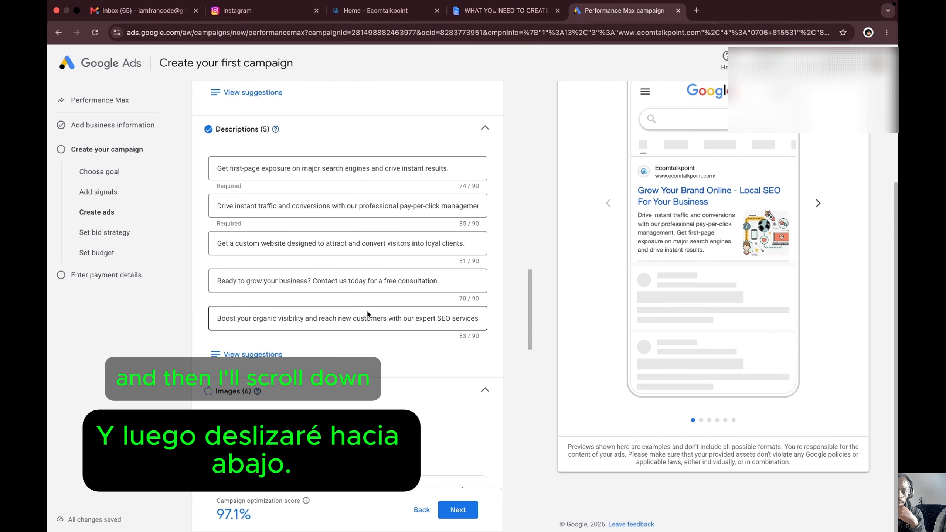
scroll(368, 314, down, 10)
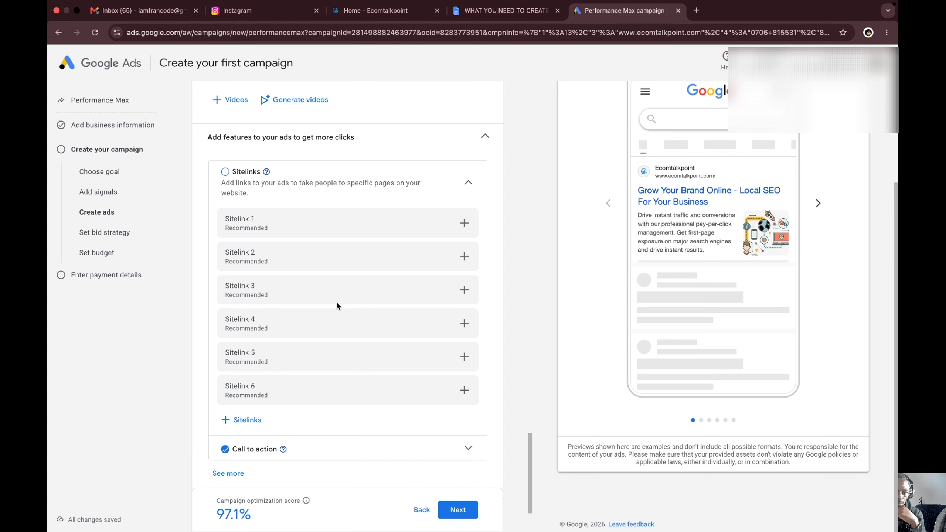
scroll(333, 295, down, 3)
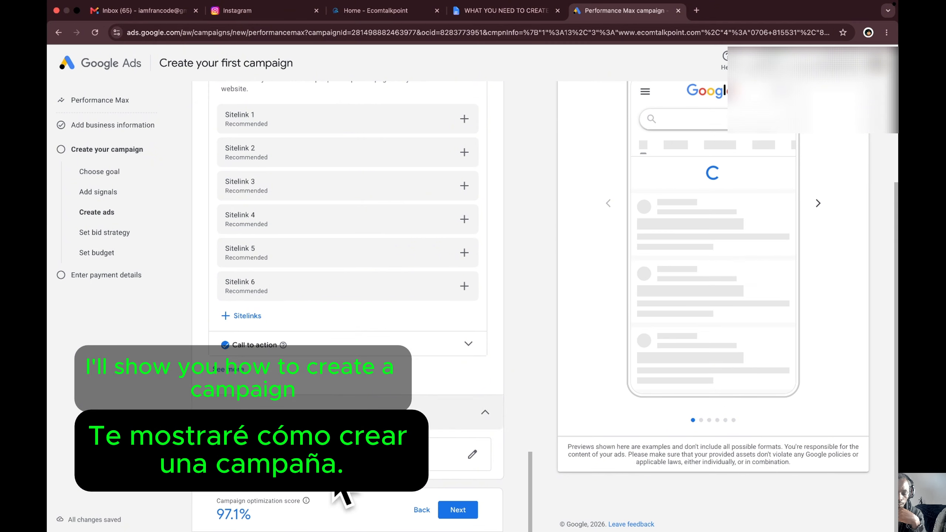
click(462, 509)
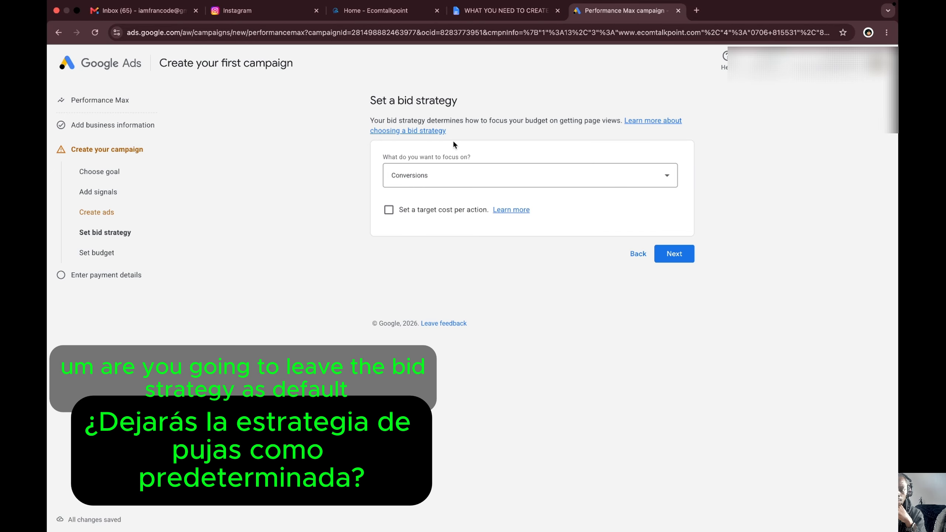
click(672, 253)
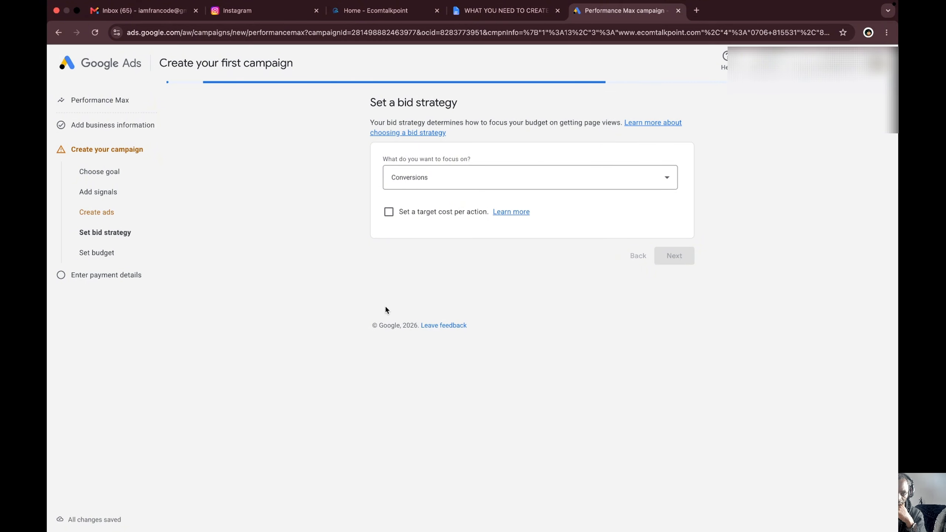
Step: Try a custom average daily budget of $10.00, and try the recommended $166.15 option
click(529, 349)
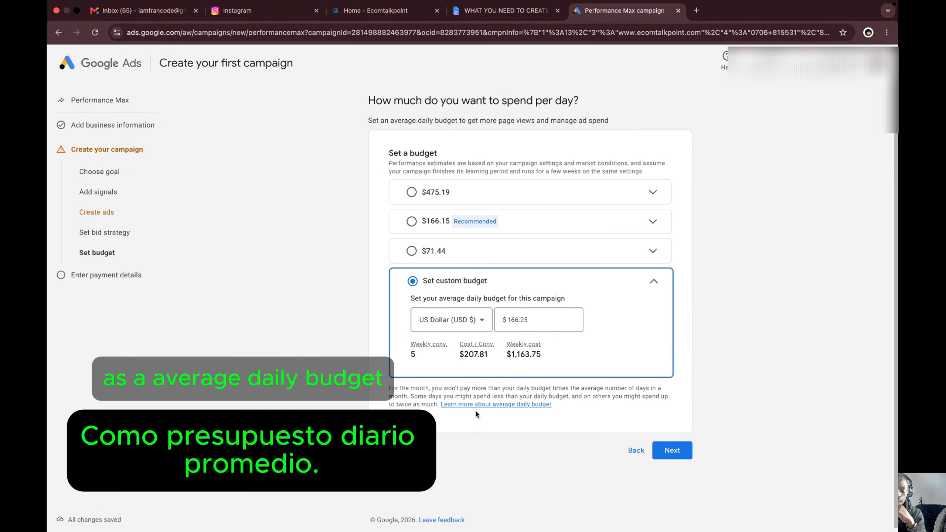
scroll(552, 309, down, 1)
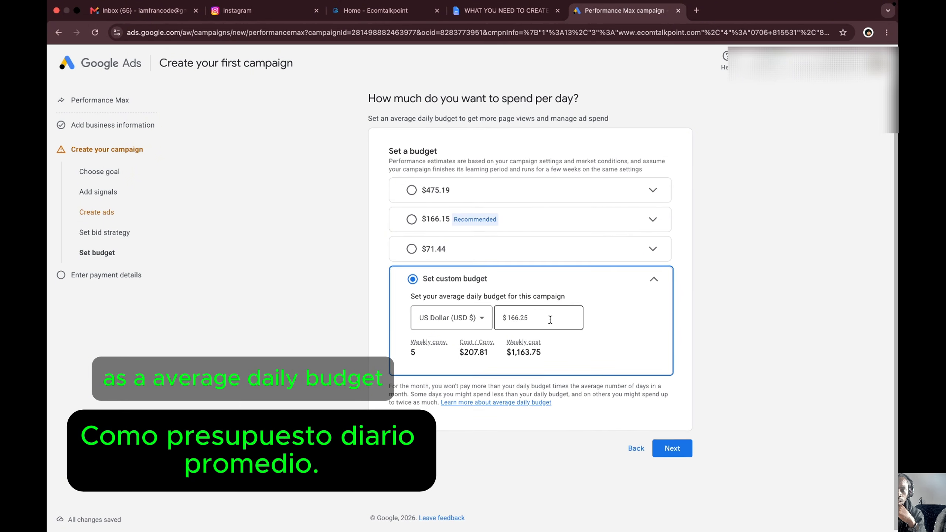
drag(532, 316, 508, 317)
text(10)
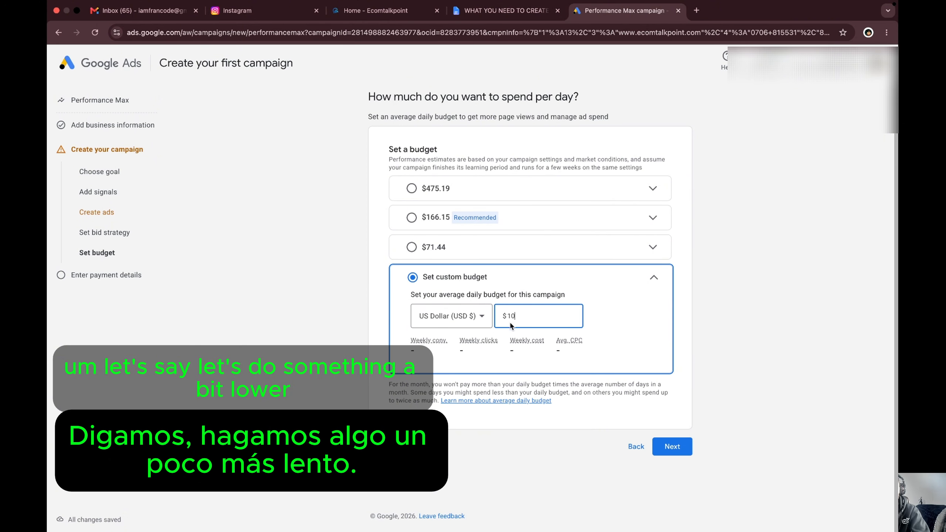
click(603, 313)
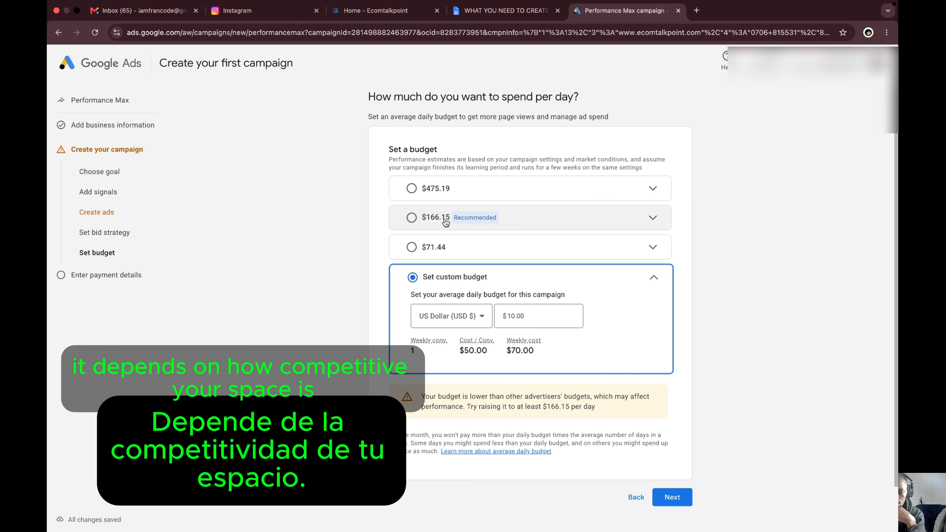
scroll(522, 230, down, 1)
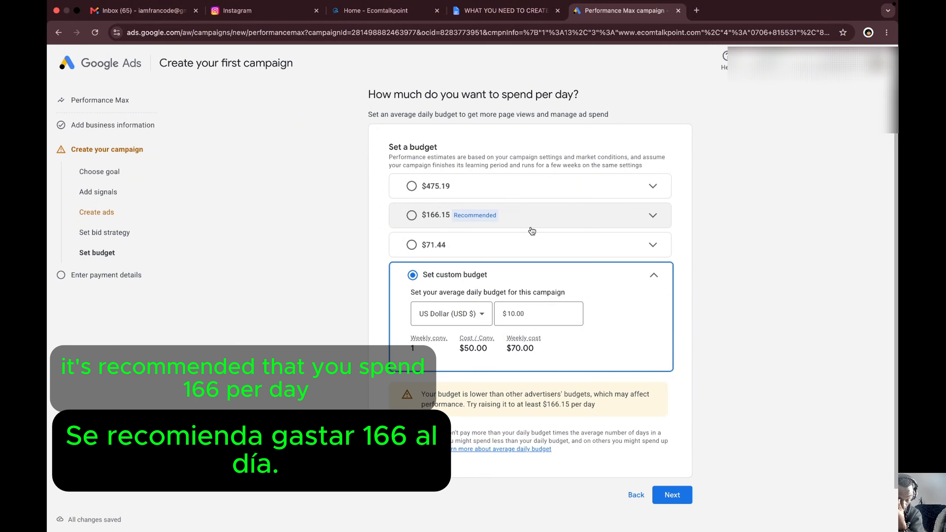
click(412, 215)
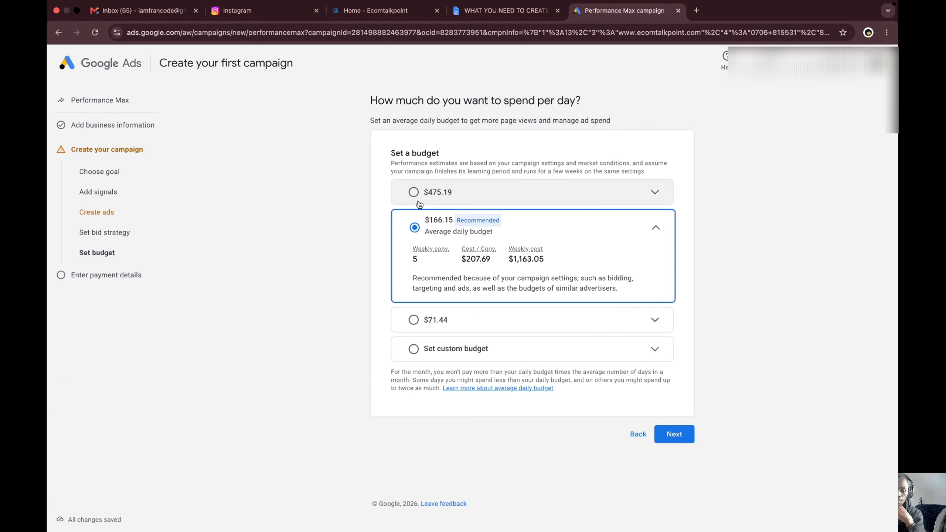
Step: Set a custom average daily budget of $20.00 in US dollars and continue to the payment details
click(414, 349)
click(515, 320)
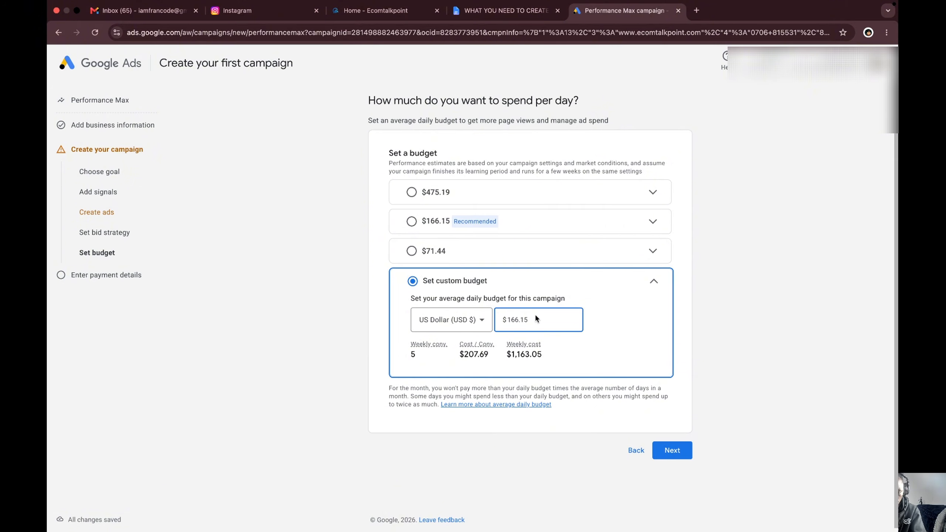
drag(525, 319, 496, 320)
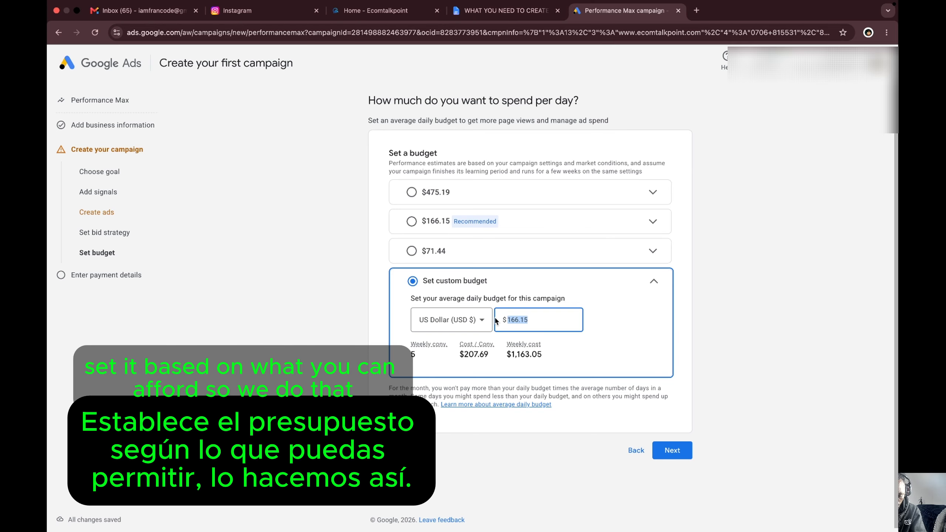
text(20)
click(606, 326)
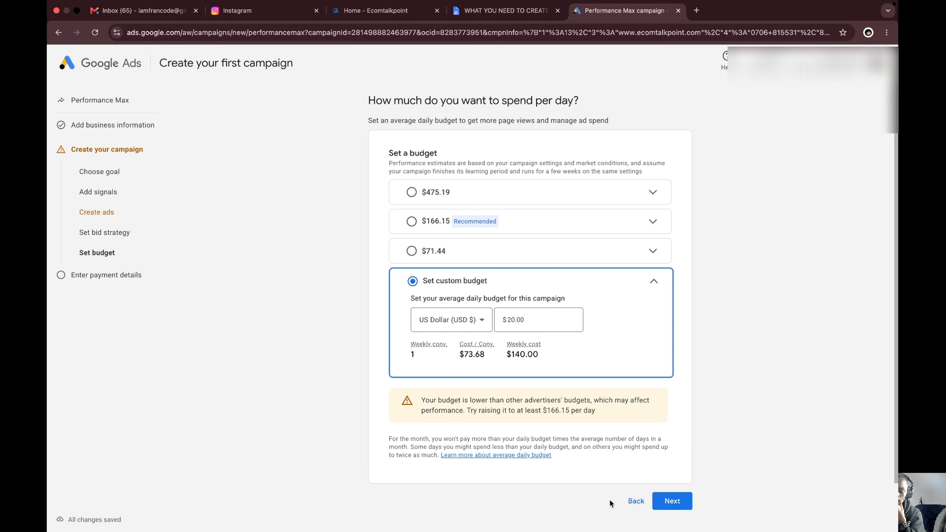
click(672, 501)
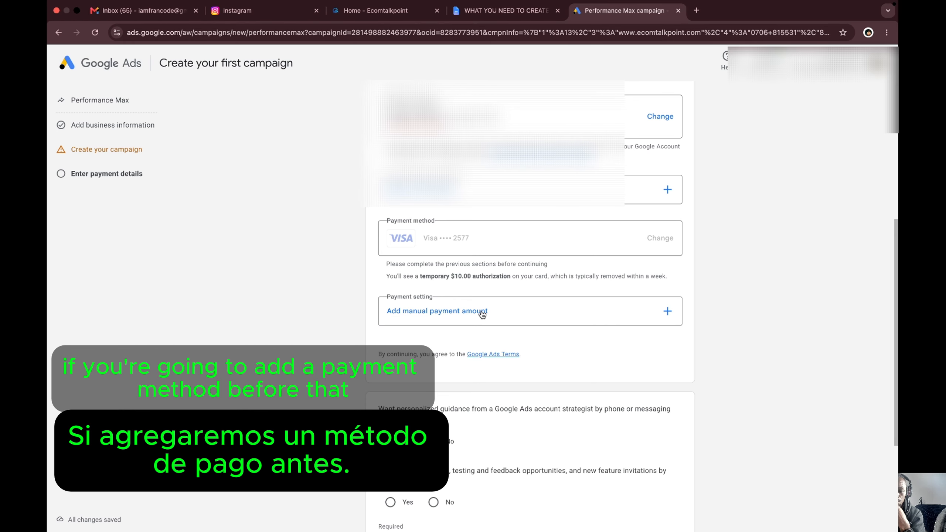
Step: Look at the manual payment setting without entering an amount, and read the note on the temporary card authorization
click(482, 314)
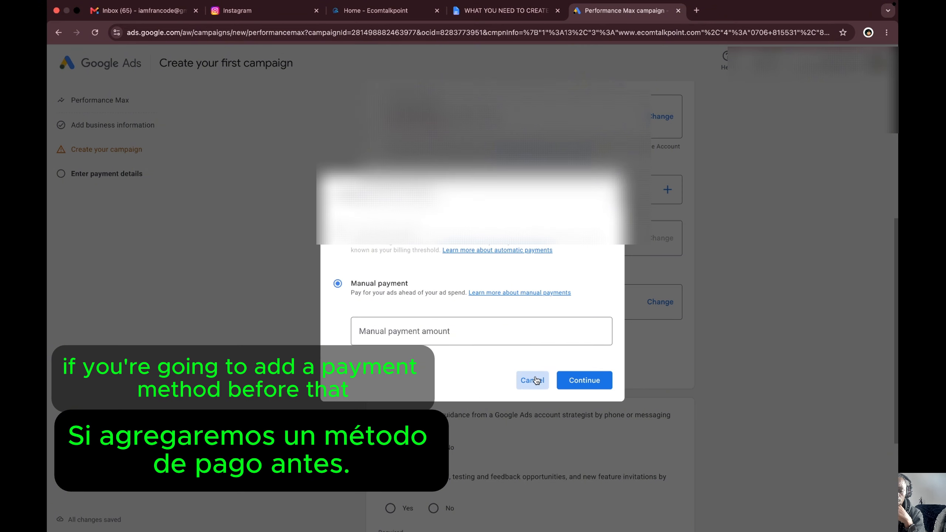
click(533, 380)
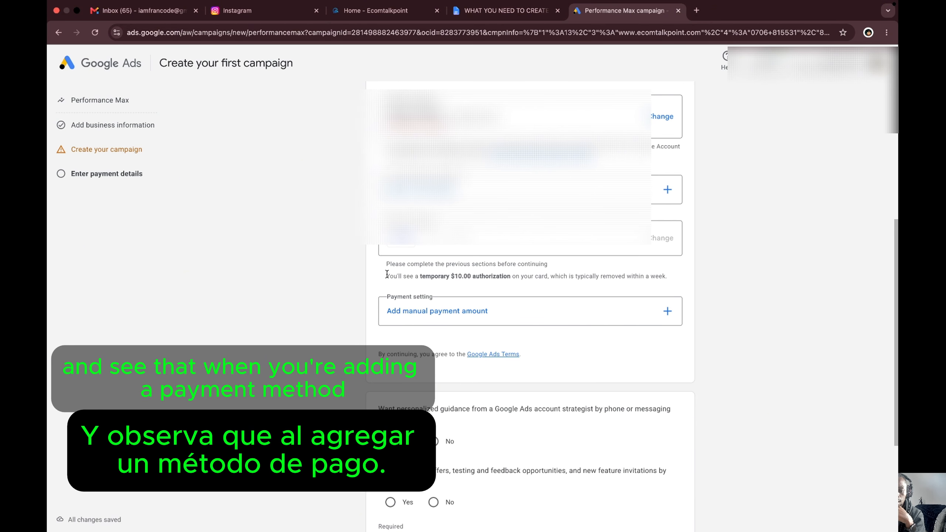
drag(387, 274, 542, 283)
drag(621, 281, 676, 279)
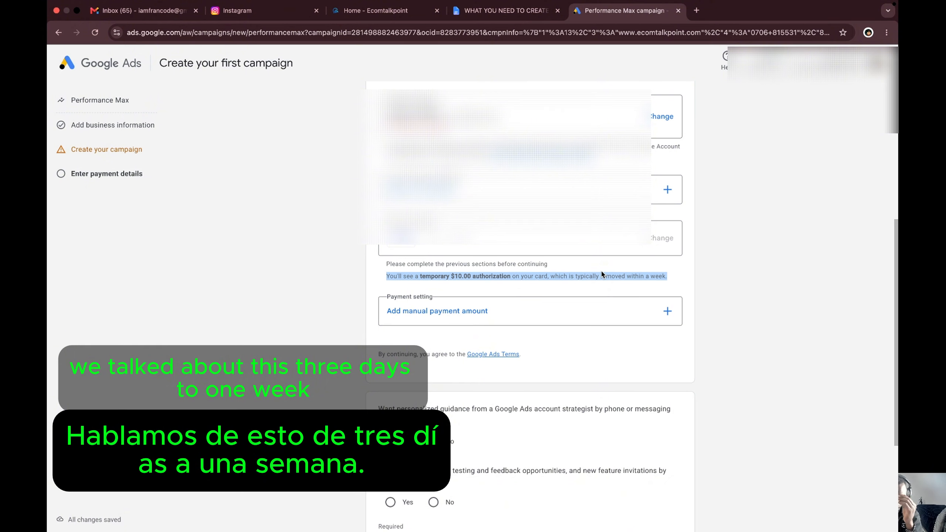
click(531, 275)
scroll(503, 275, down, 1)
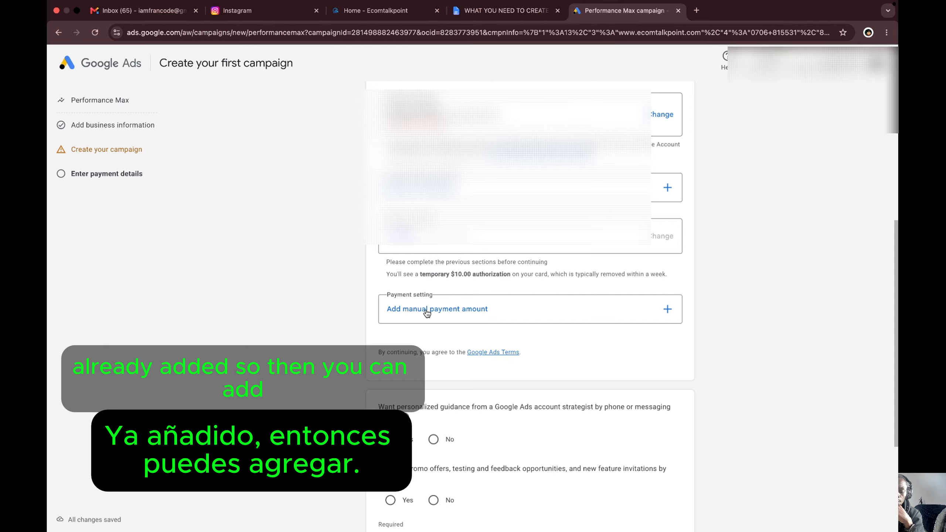
Step: Check the manual payment amount entry, leave it empty, and examine the remaining guidance, email tips and EU political ads questions
scroll(549, 313, down, 3)
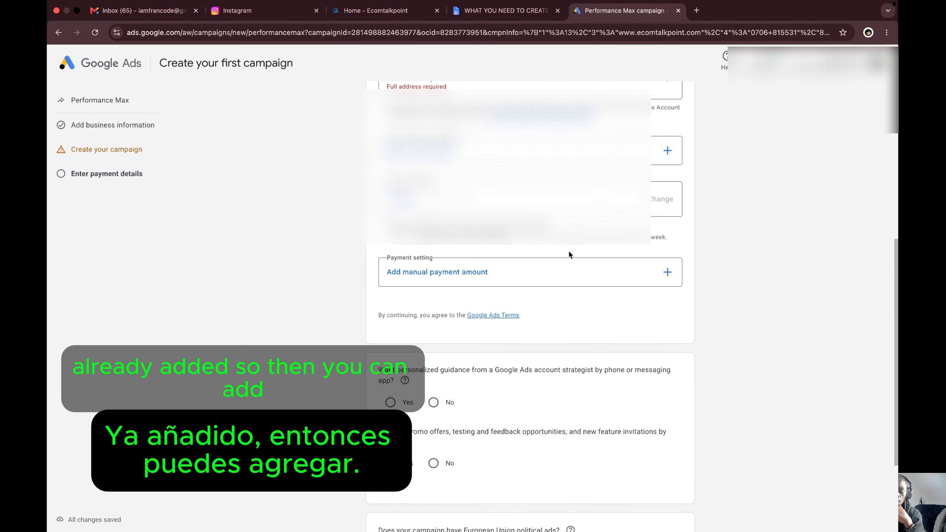
click(467, 267)
click(402, 335)
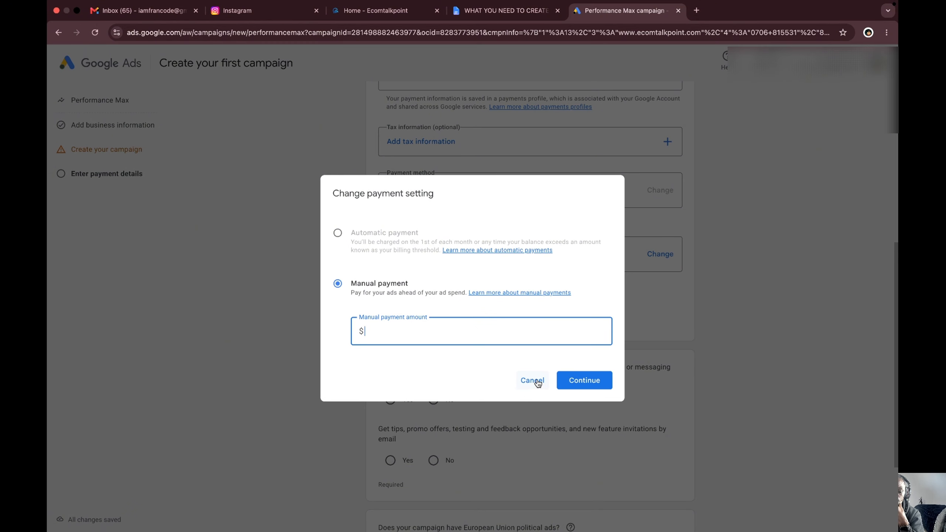
click(532, 380)
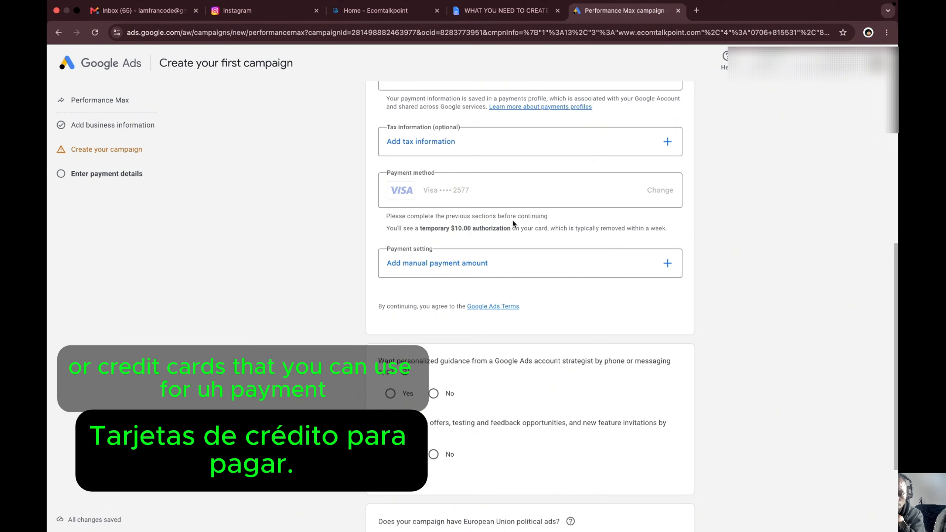
scroll(507, 220, down, 1)
scroll(529, 234, down, 3)
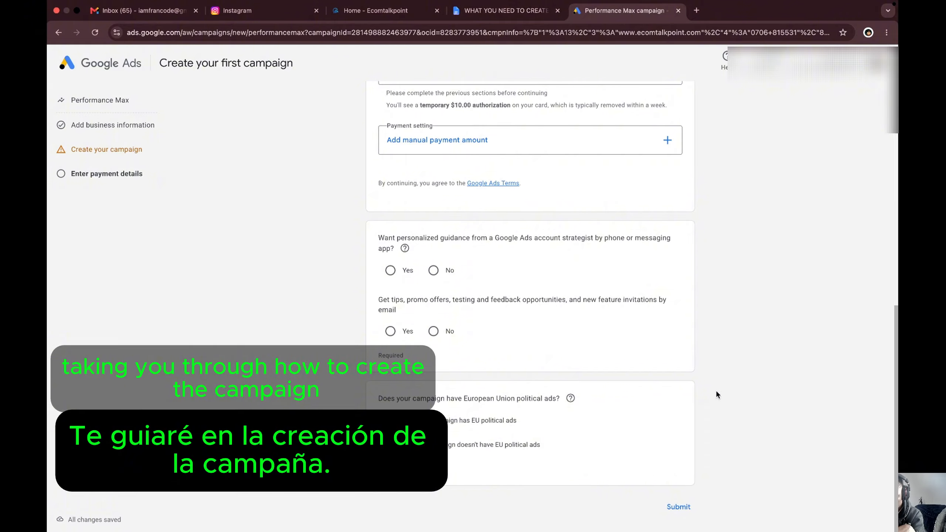
mouse_move(797, 531)
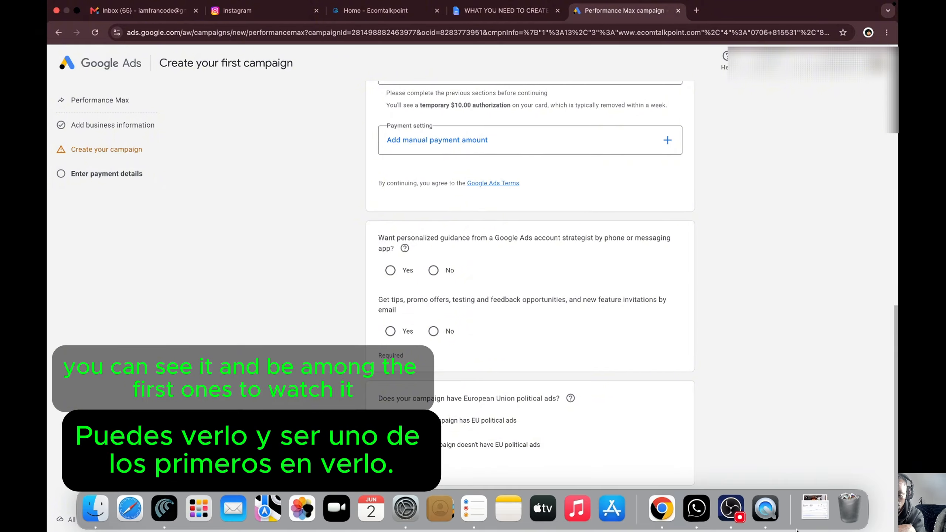